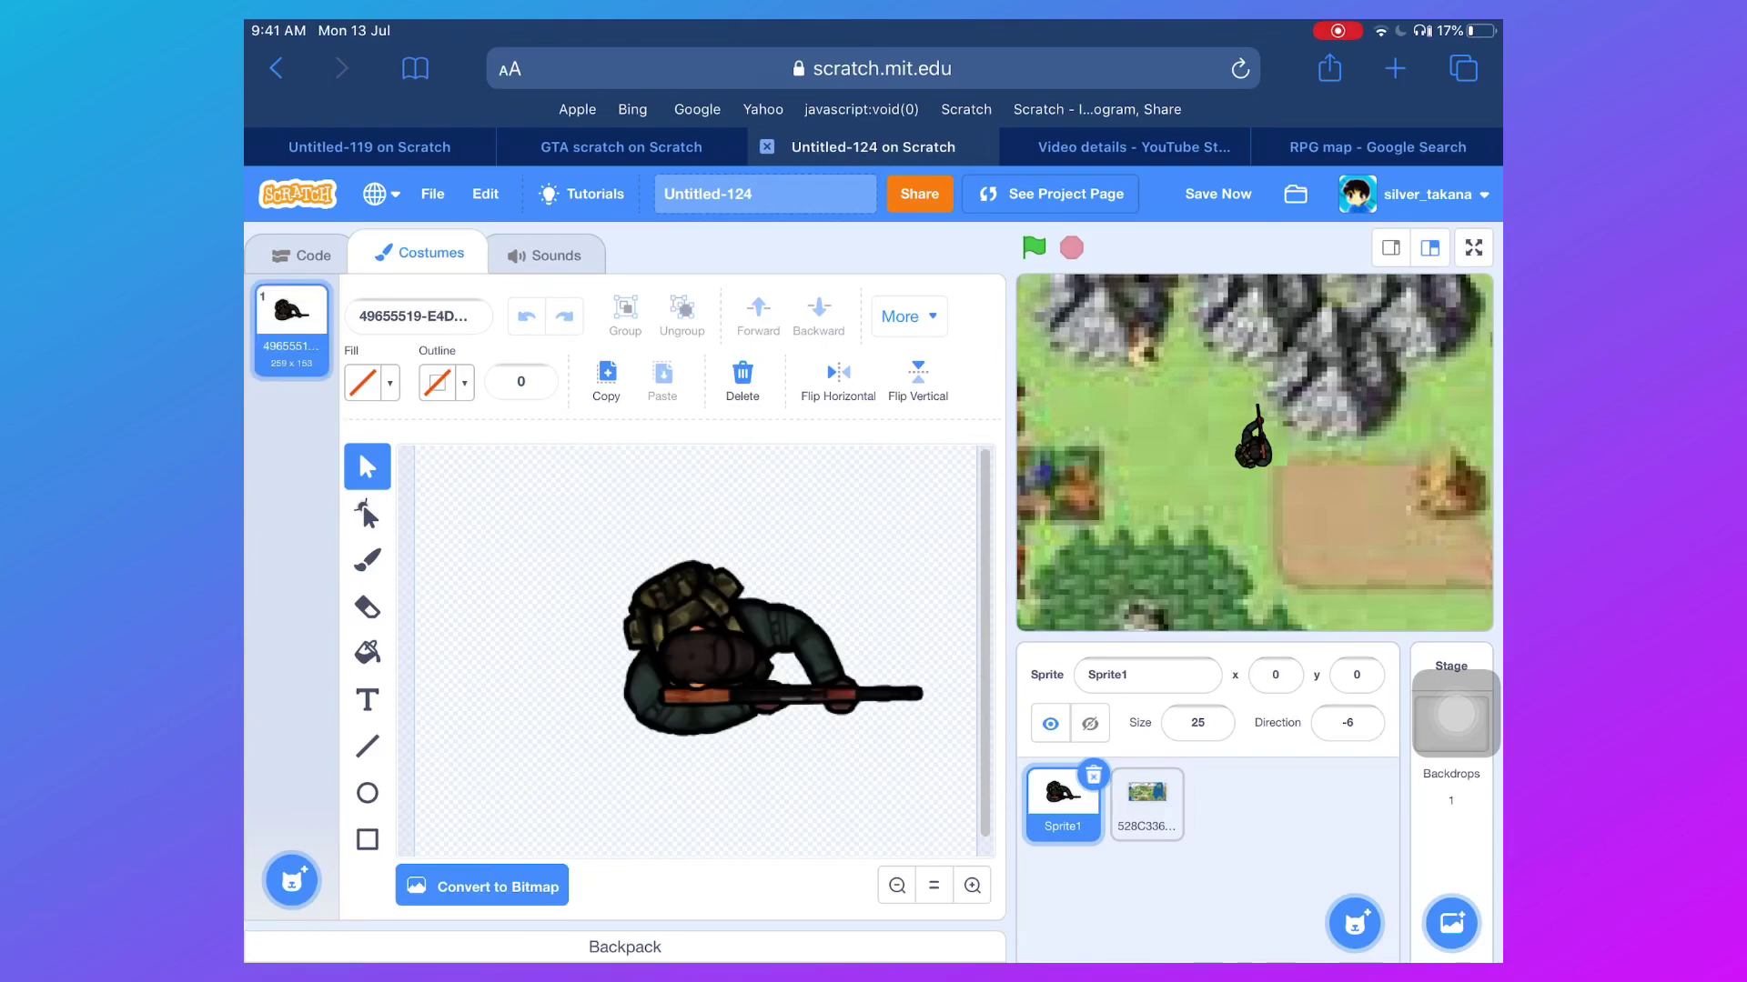
pyautogui.scroll(5, 696, 651)
pyautogui.scroll(-7, 696, 651)
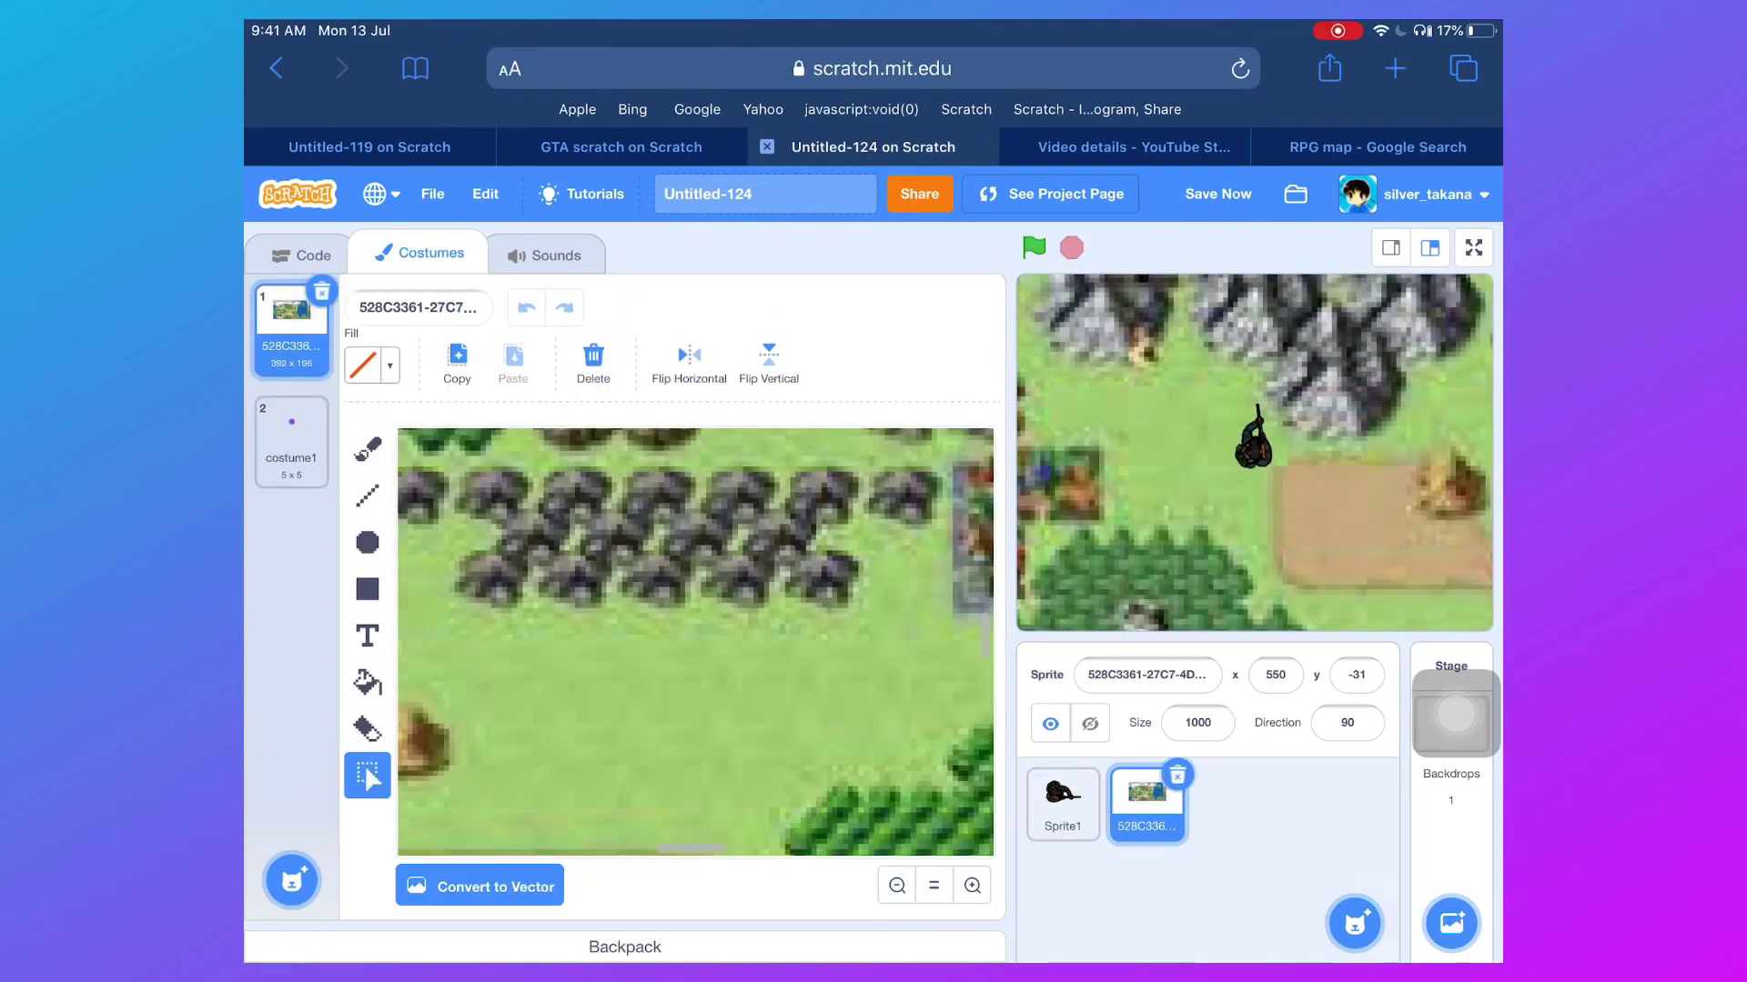
pyautogui.scroll(-5, 696, 641)
# Step: Zoom out to view the whole map costume, then return to Sprite1's code
pyautogui.click(896, 886)
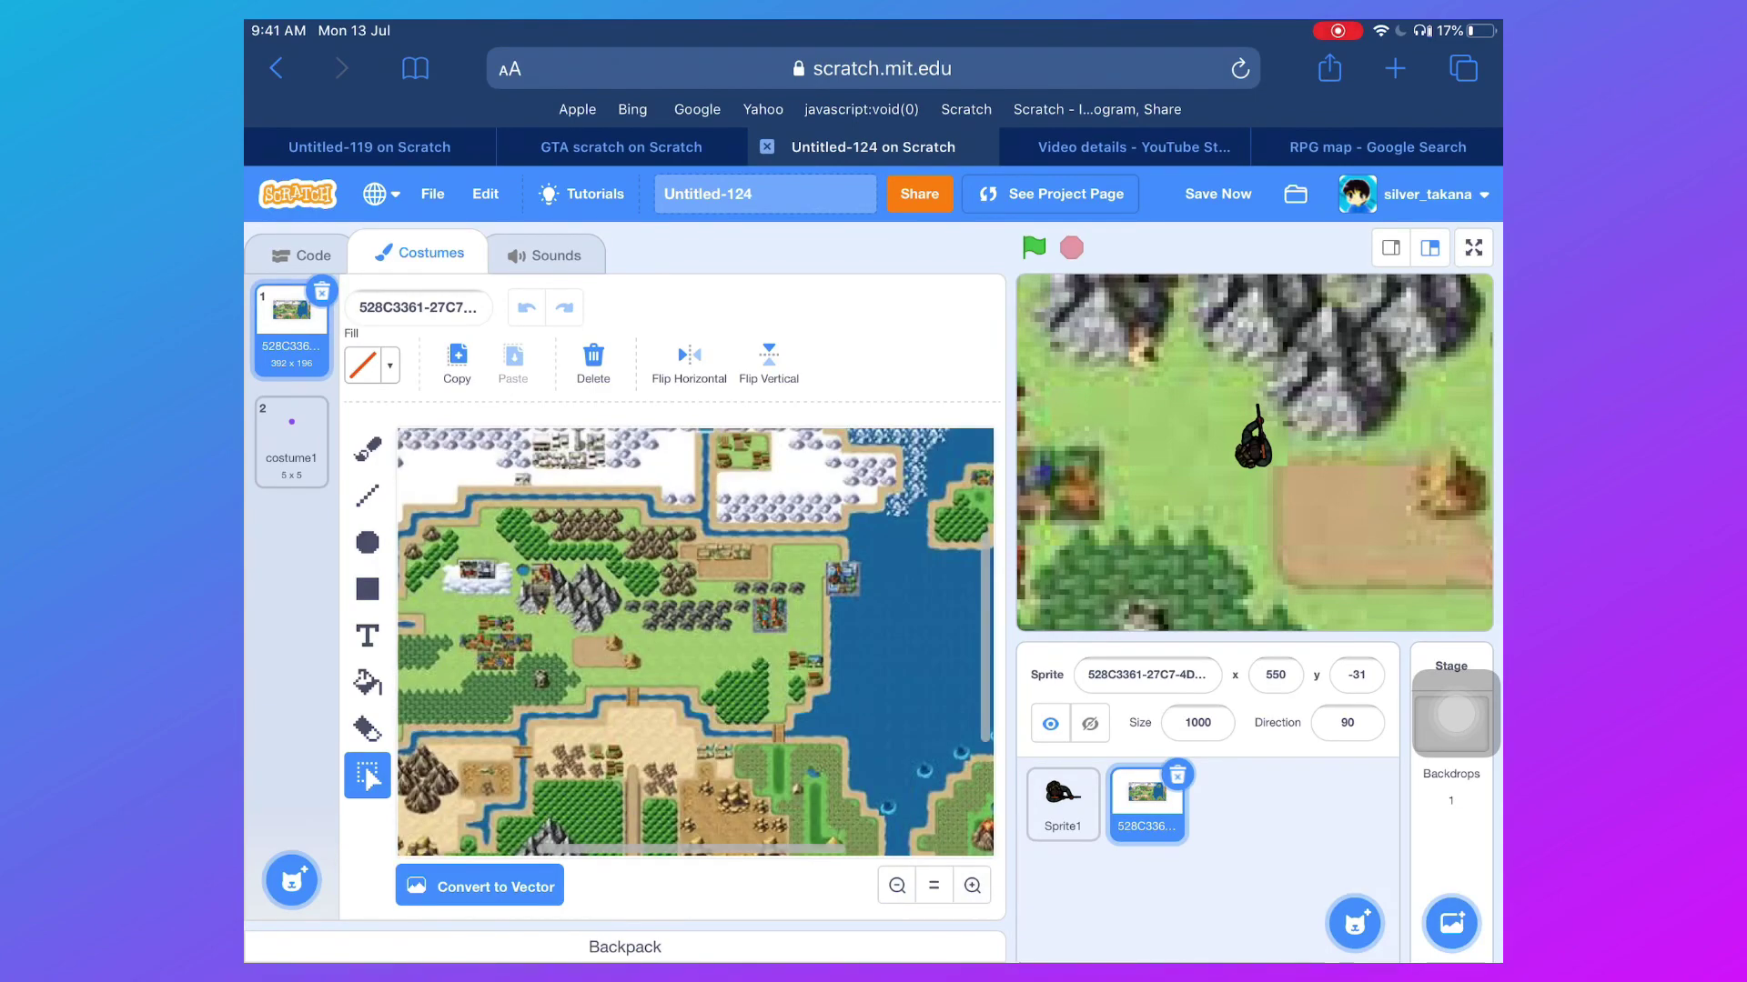
pyautogui.click(1063, 803)
pyautogui.click(303, 254)
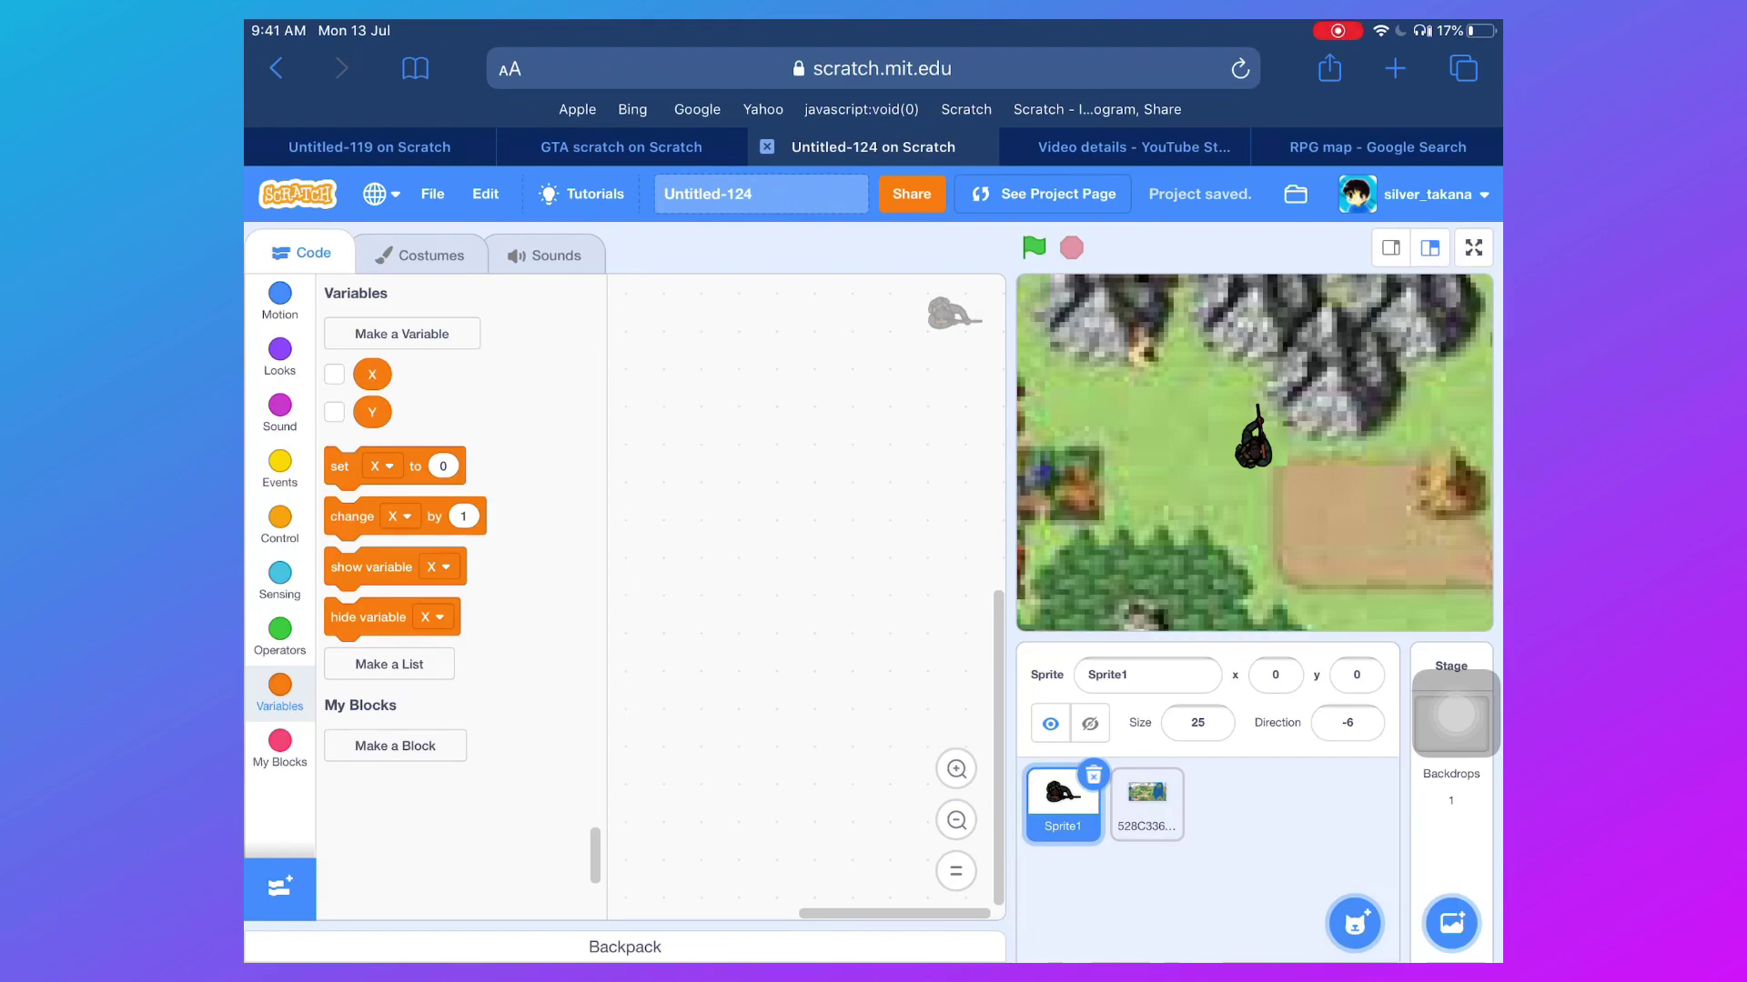
pyautogui.scroll(-5, 452, 573)
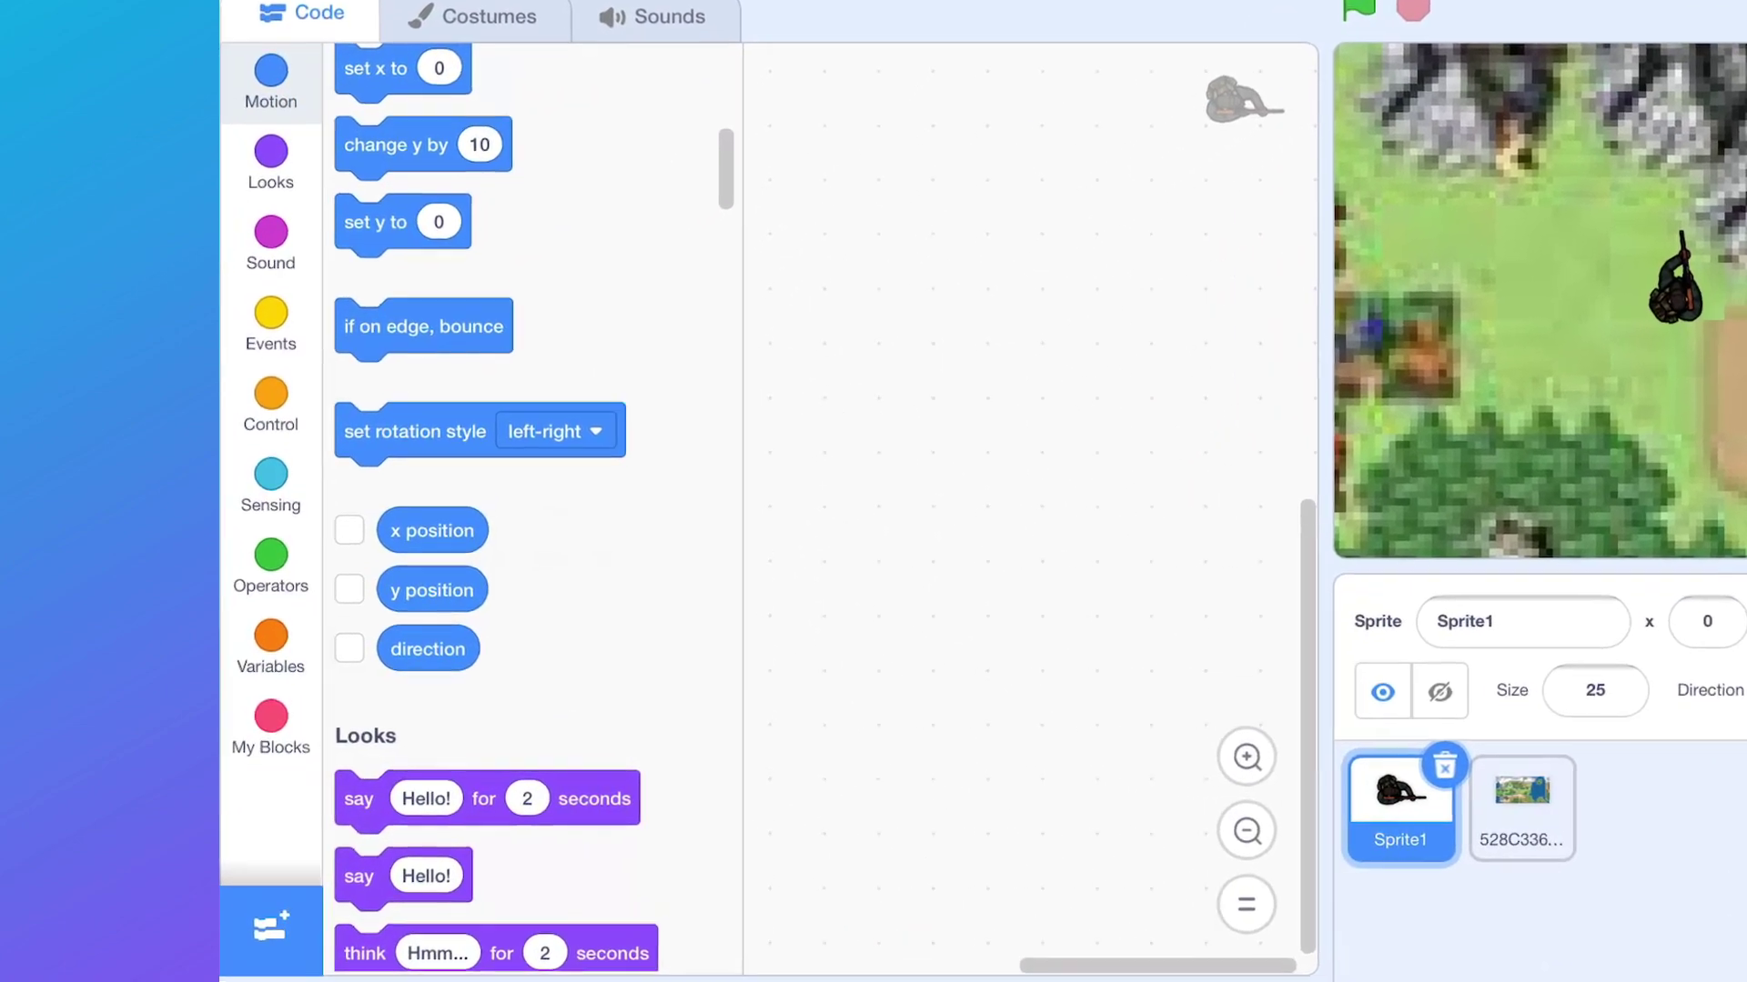
pyautogui.scroll(-15, 492, 546)
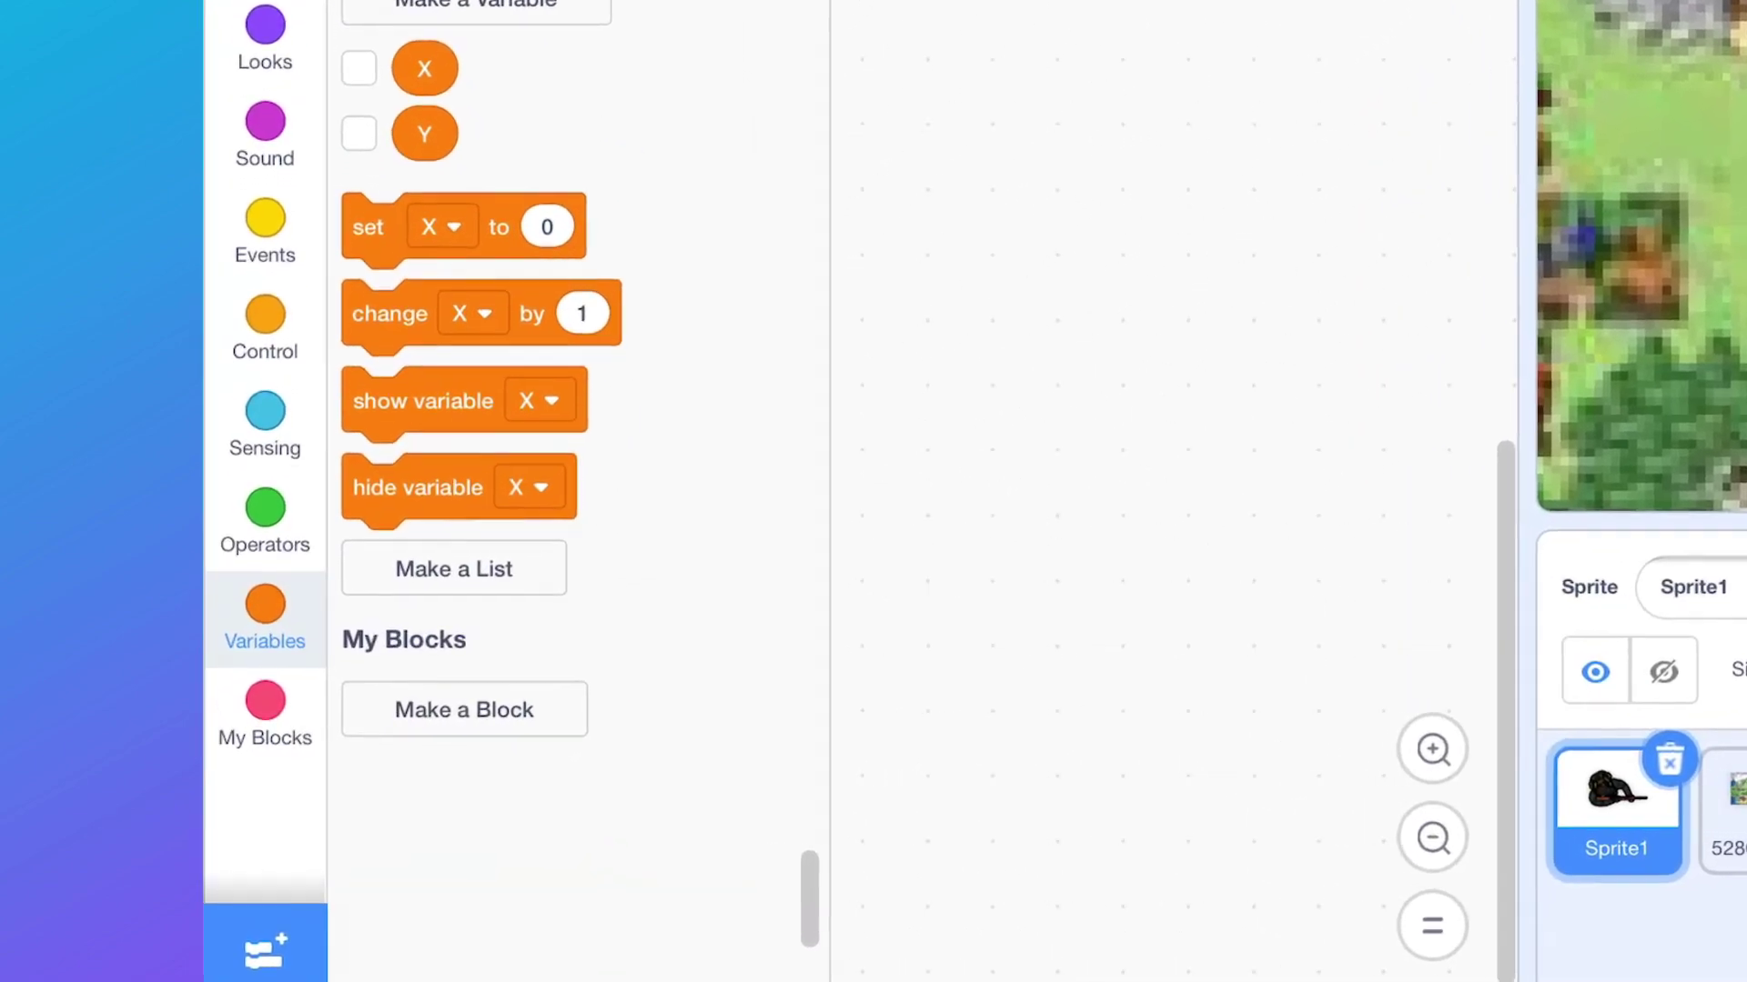
pyautogui.scroll(5, 491, 492)
pyautogui.scroll(5, 492, 492)
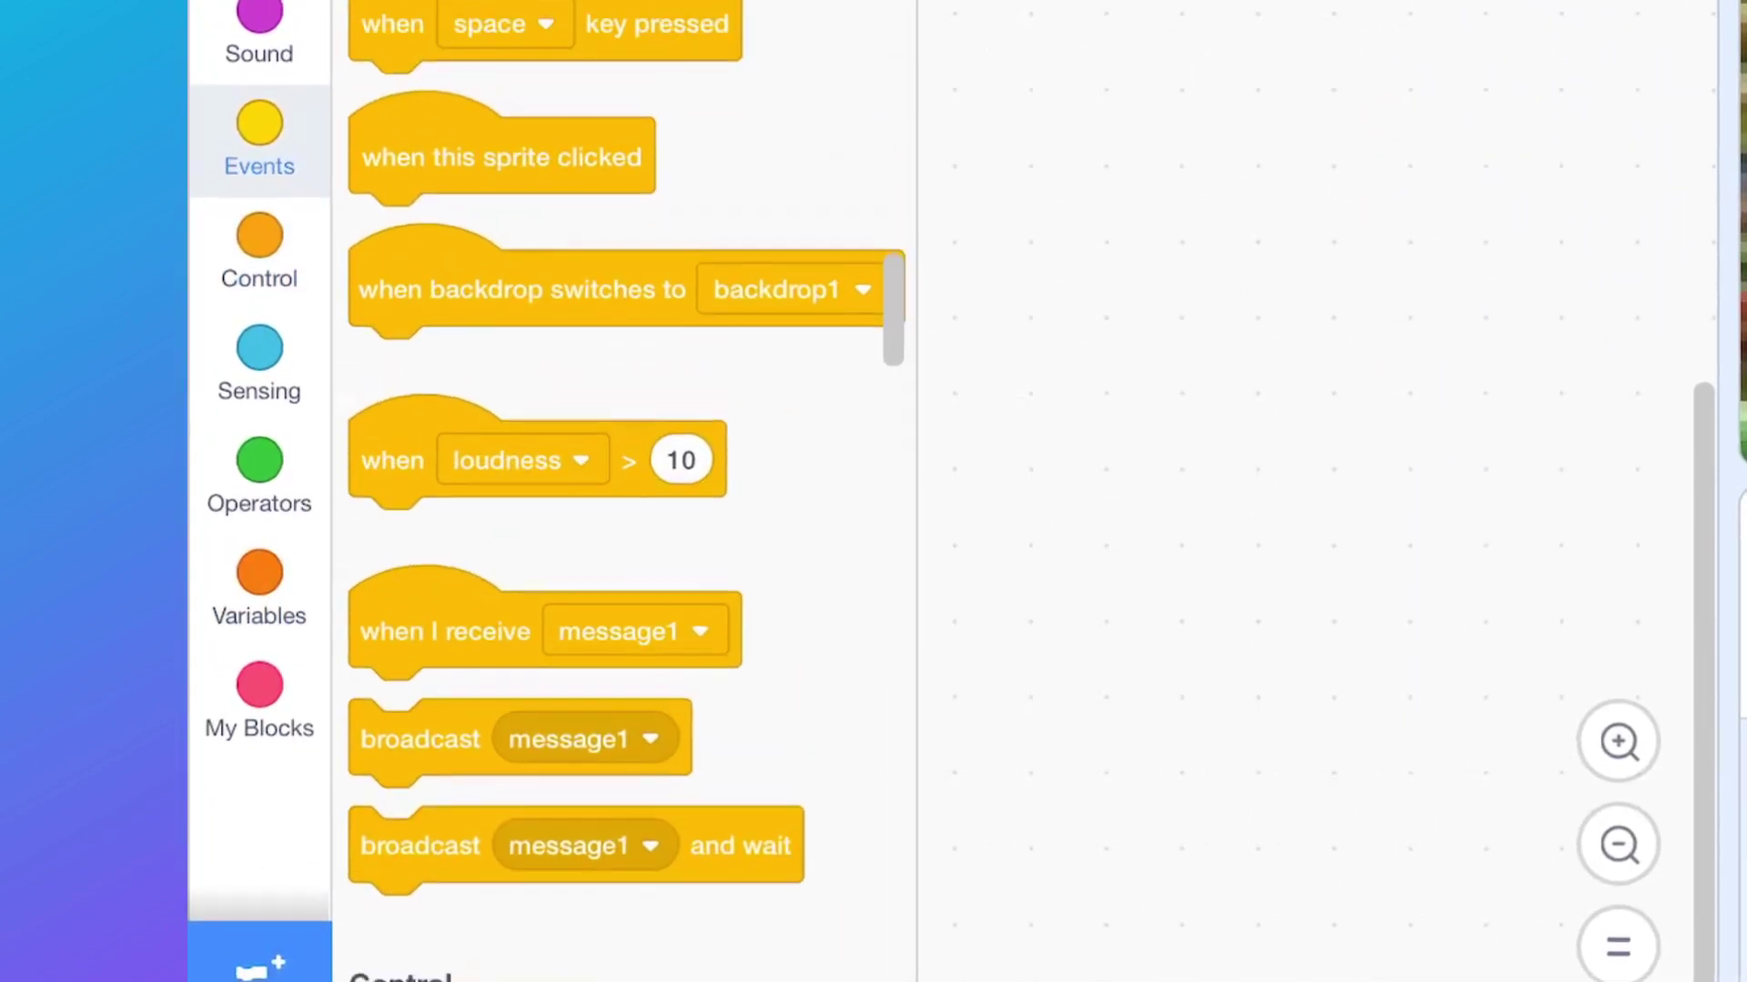
# Step: Build a when-flag-clicked forever loop that moves 10 steps if the up arrow is pressed
pyautogui.moveTo(411, 8); pyautogui.dragTo(1281, 366)
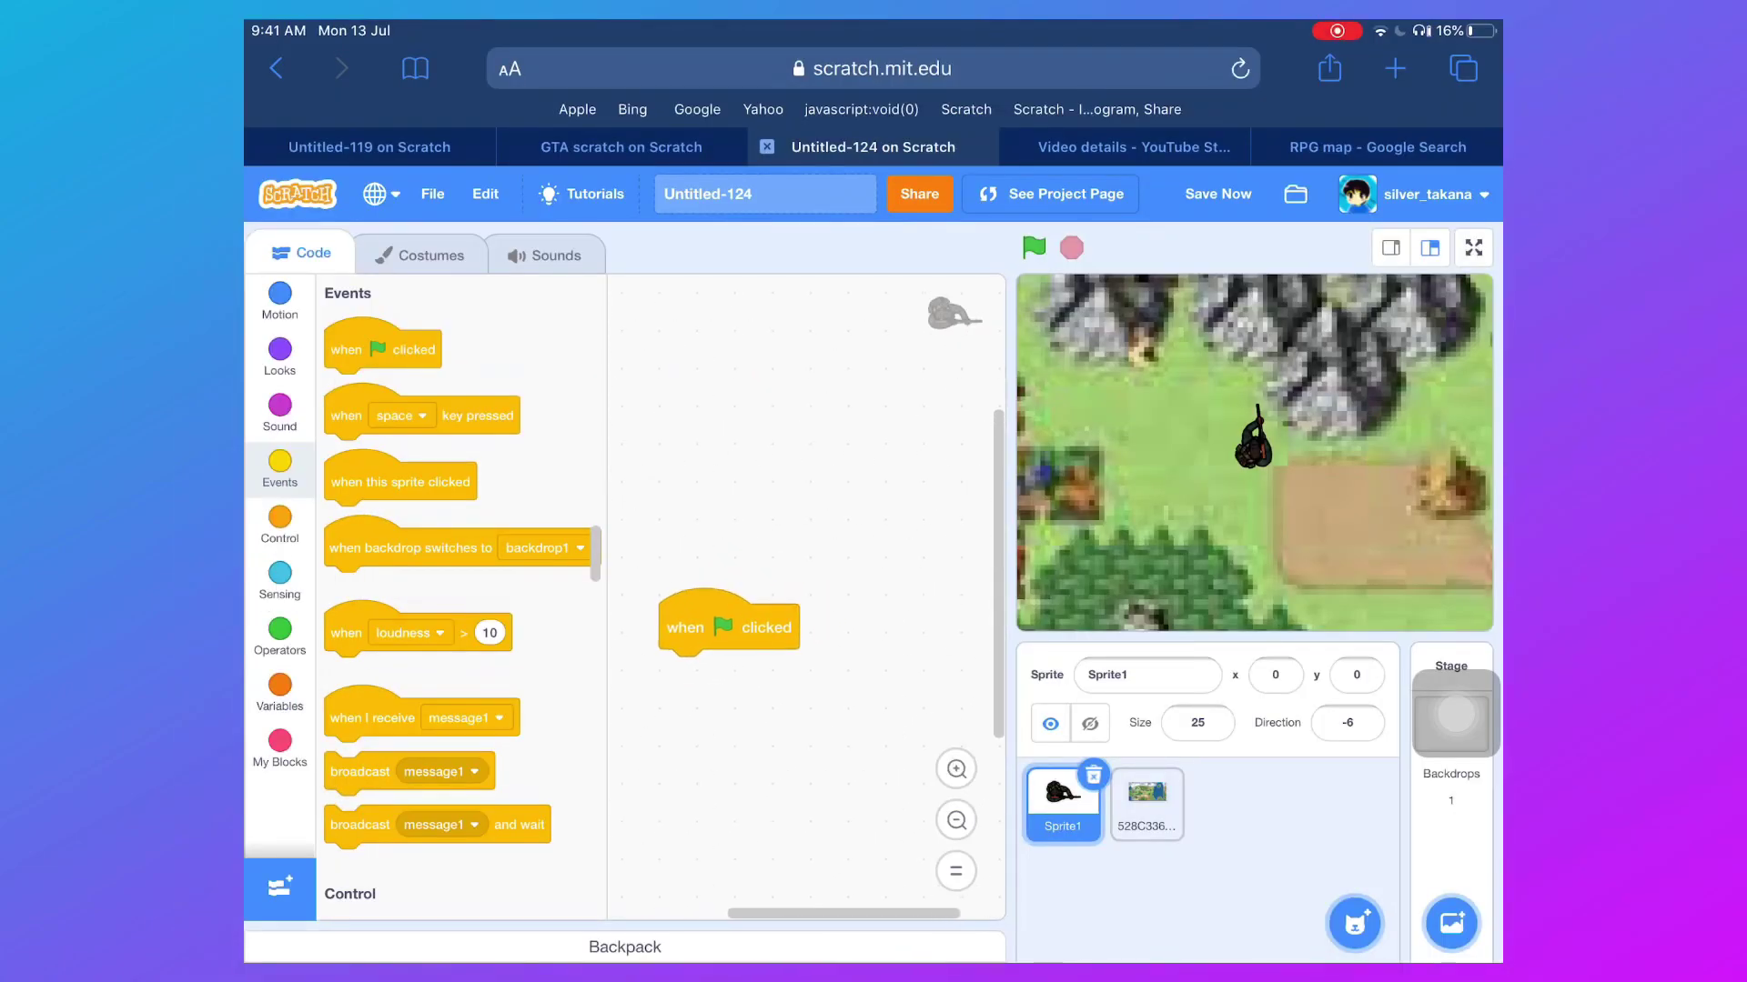
pyautogui.click(957, 768)
pyautogui.click(280, 525)
pyautogui.moveTo(351, 520); pyautogui.dragTo(738, 687)
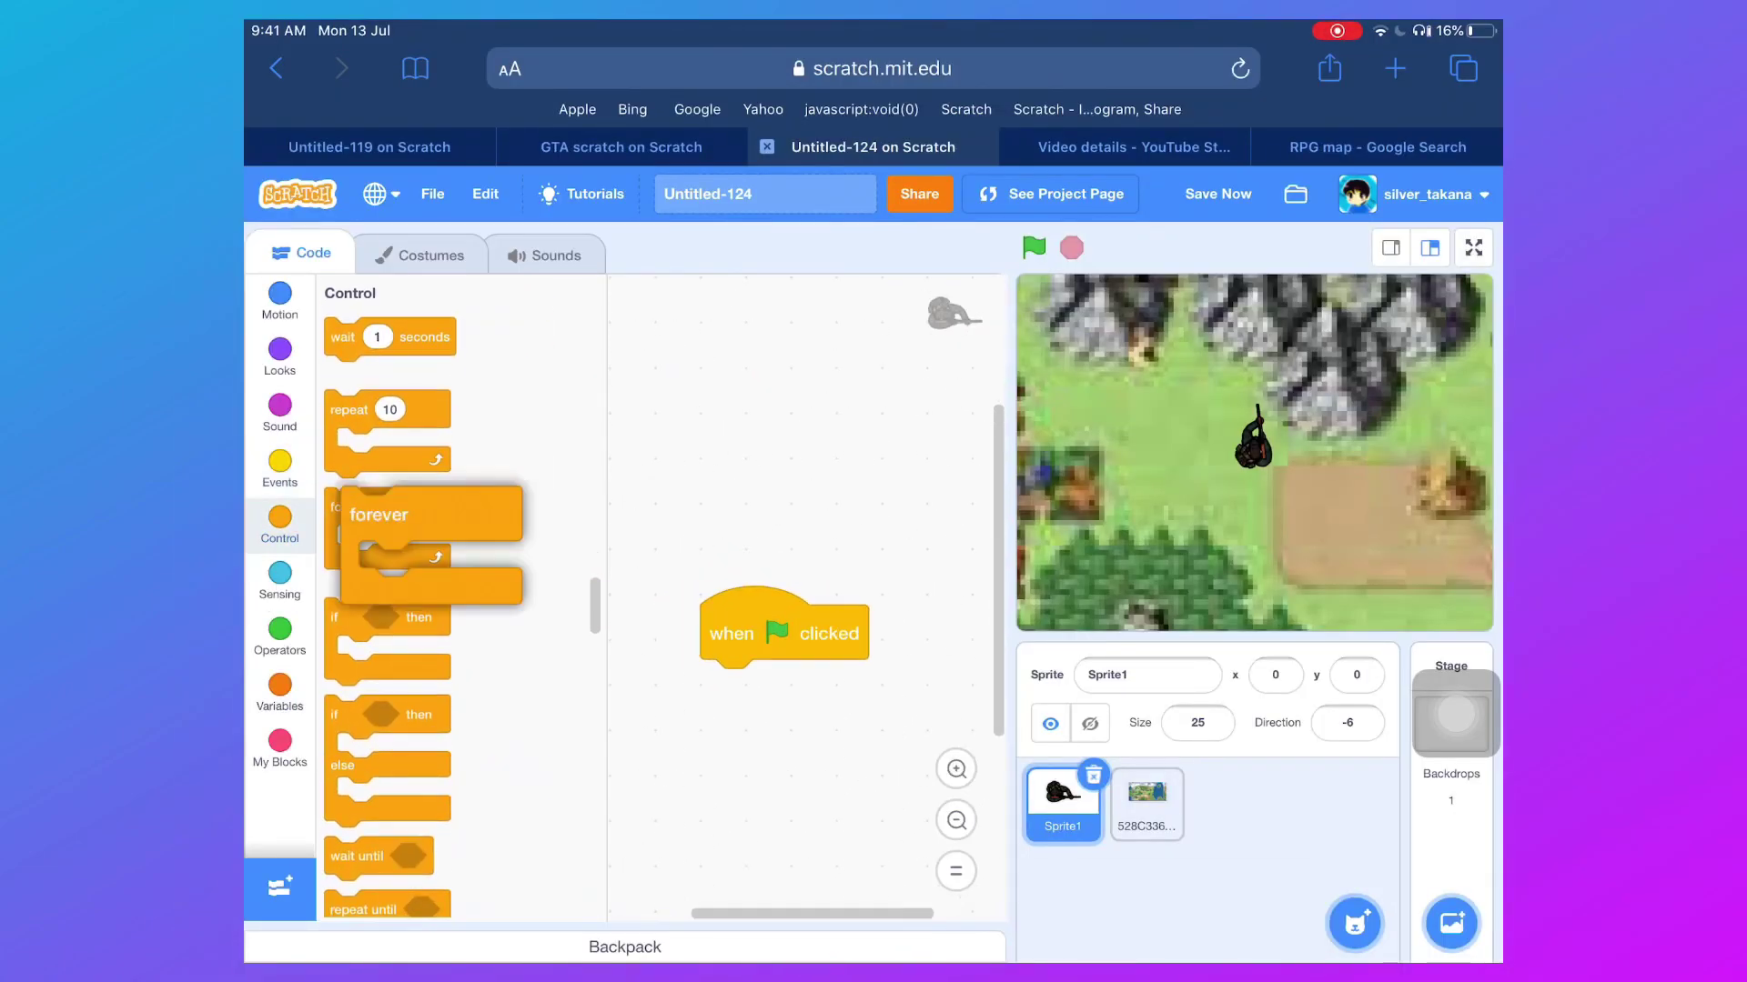
pyautogui.moveTo(342, 617); pyautogui.dragTo(738, 737)
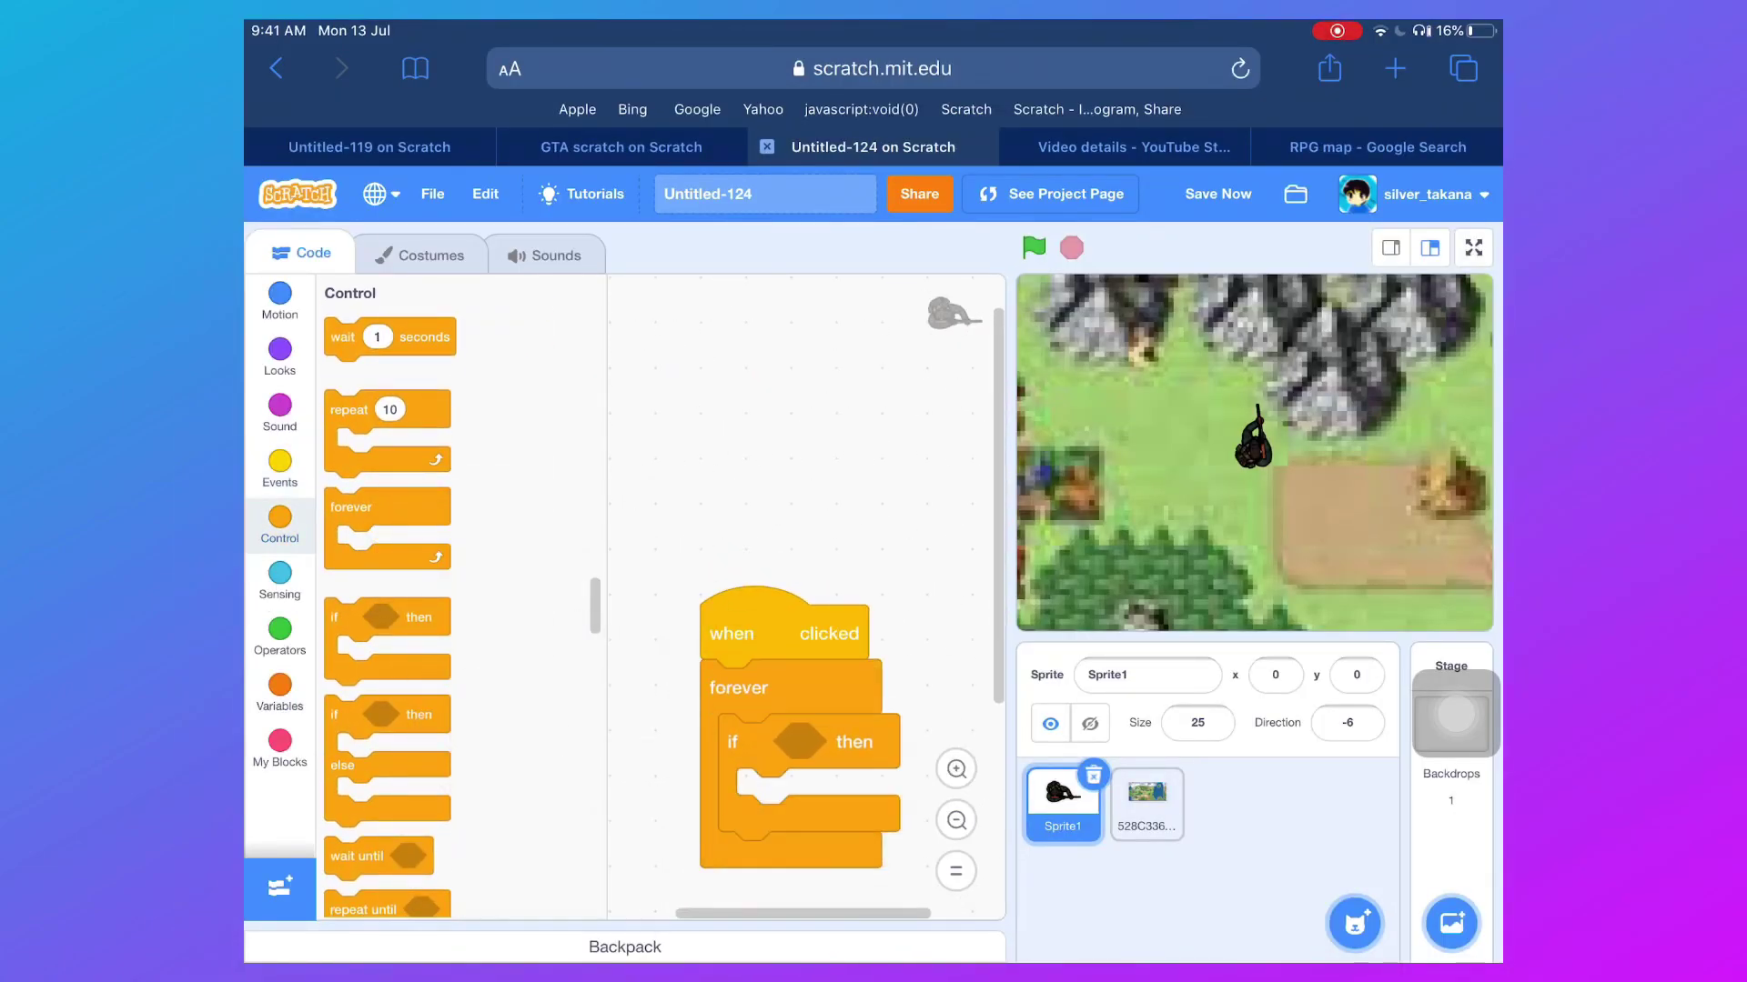
pyautogui.click(279, 573)
pyautogui.moveTo(350, 630); pyautogui.dragTo(751, 568)
pyautogui.click(956, 821)
pyautogui.click(279, 300)
pyautogui.moveTo(348, 338); pyautogui.dragTo(723, 580)
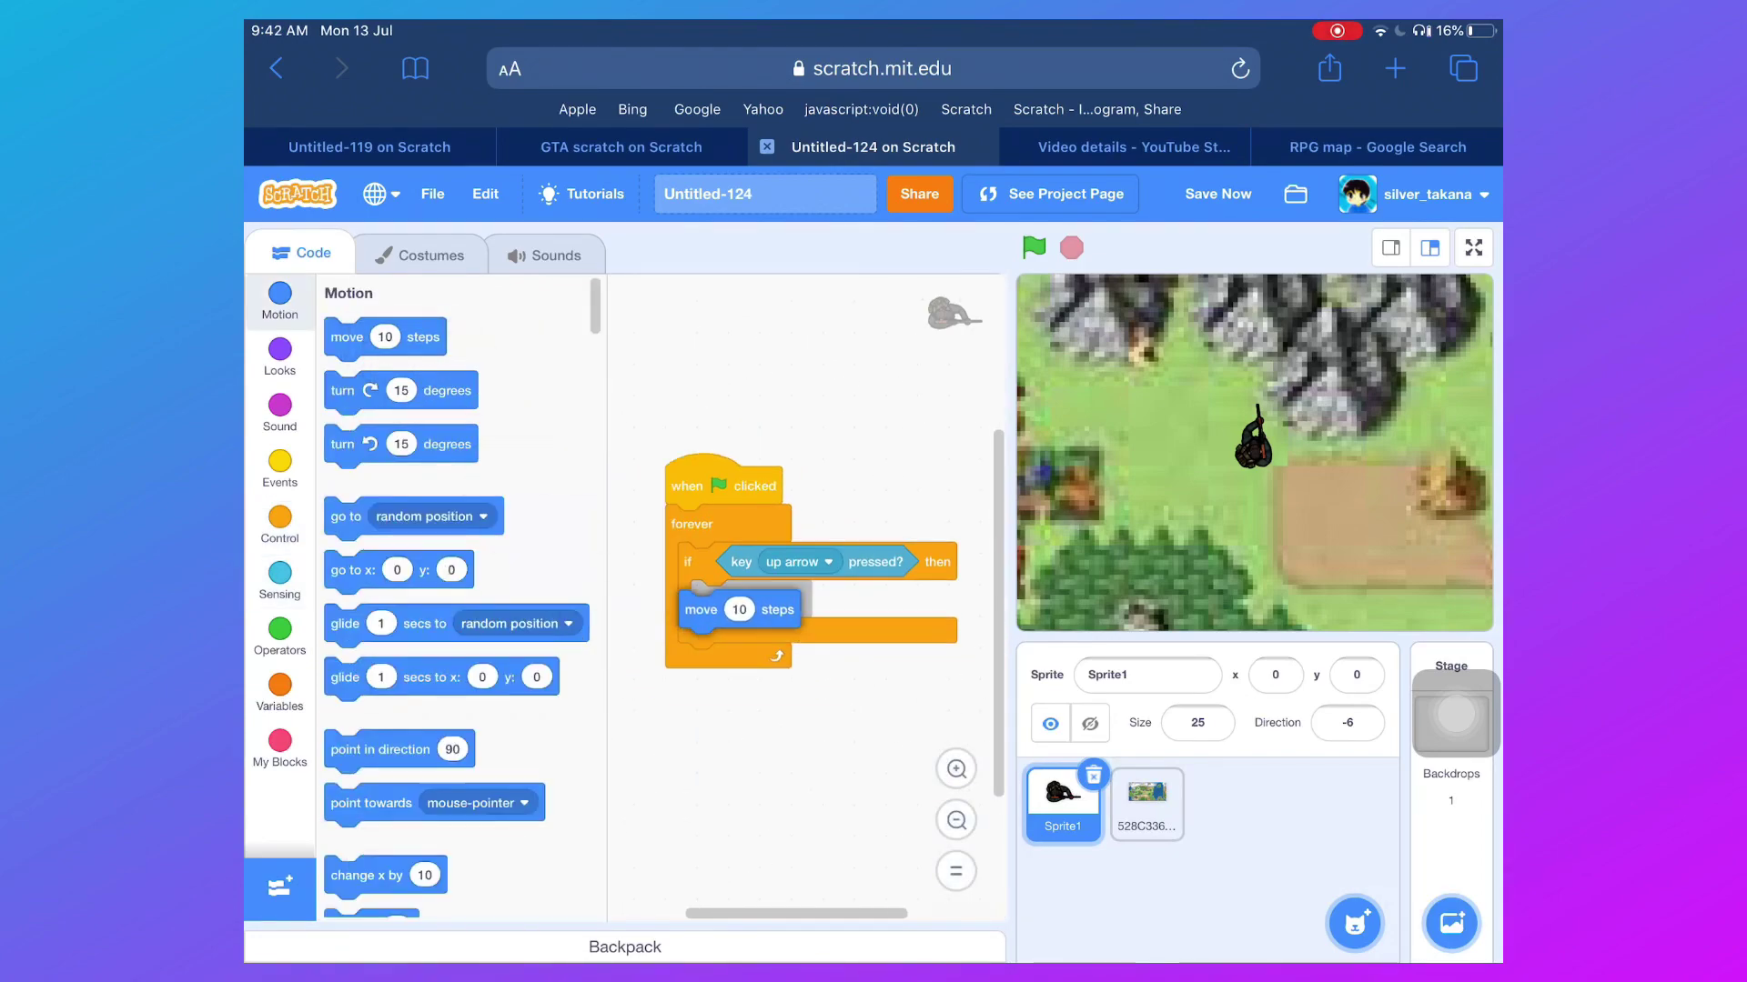
# Step: Add point towards mouse-pointer, go to x:0 y:0, and change X and Y blocks to the loop
pyautogui.moveTo(369, 803); pyautogui.dragTo(737, 542)
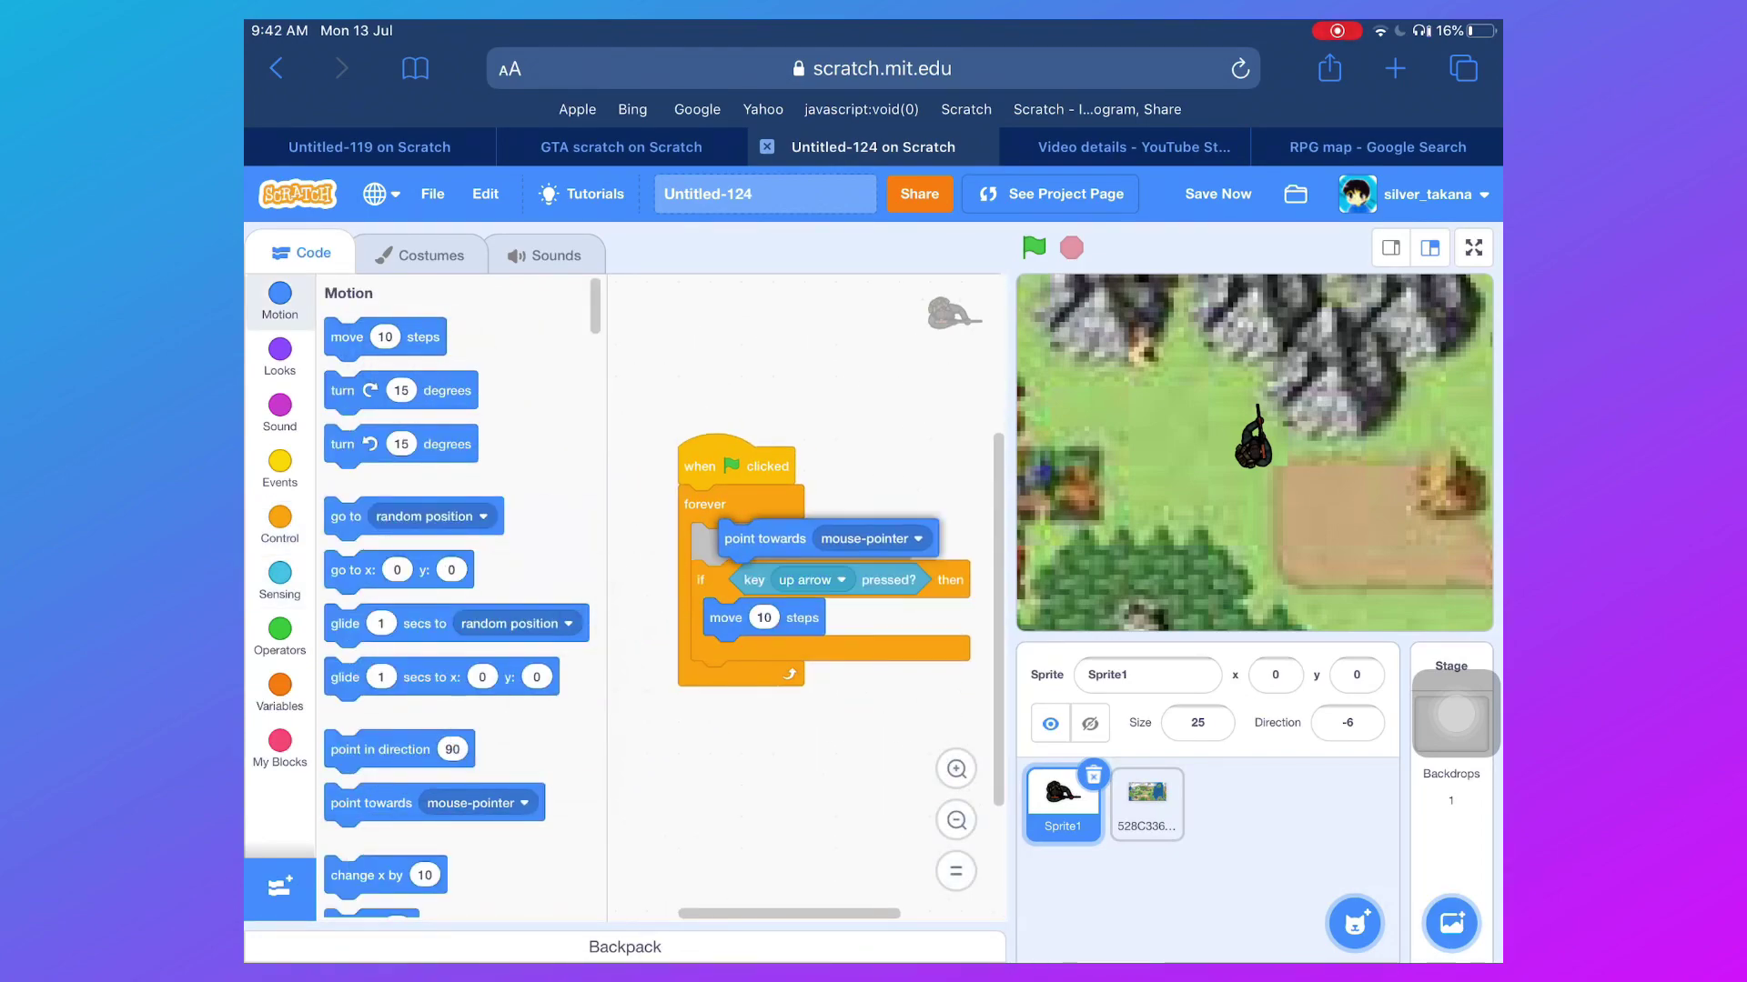
pyautogui.moveTo(621, 759); pyautogui.dragTo(723, 670)
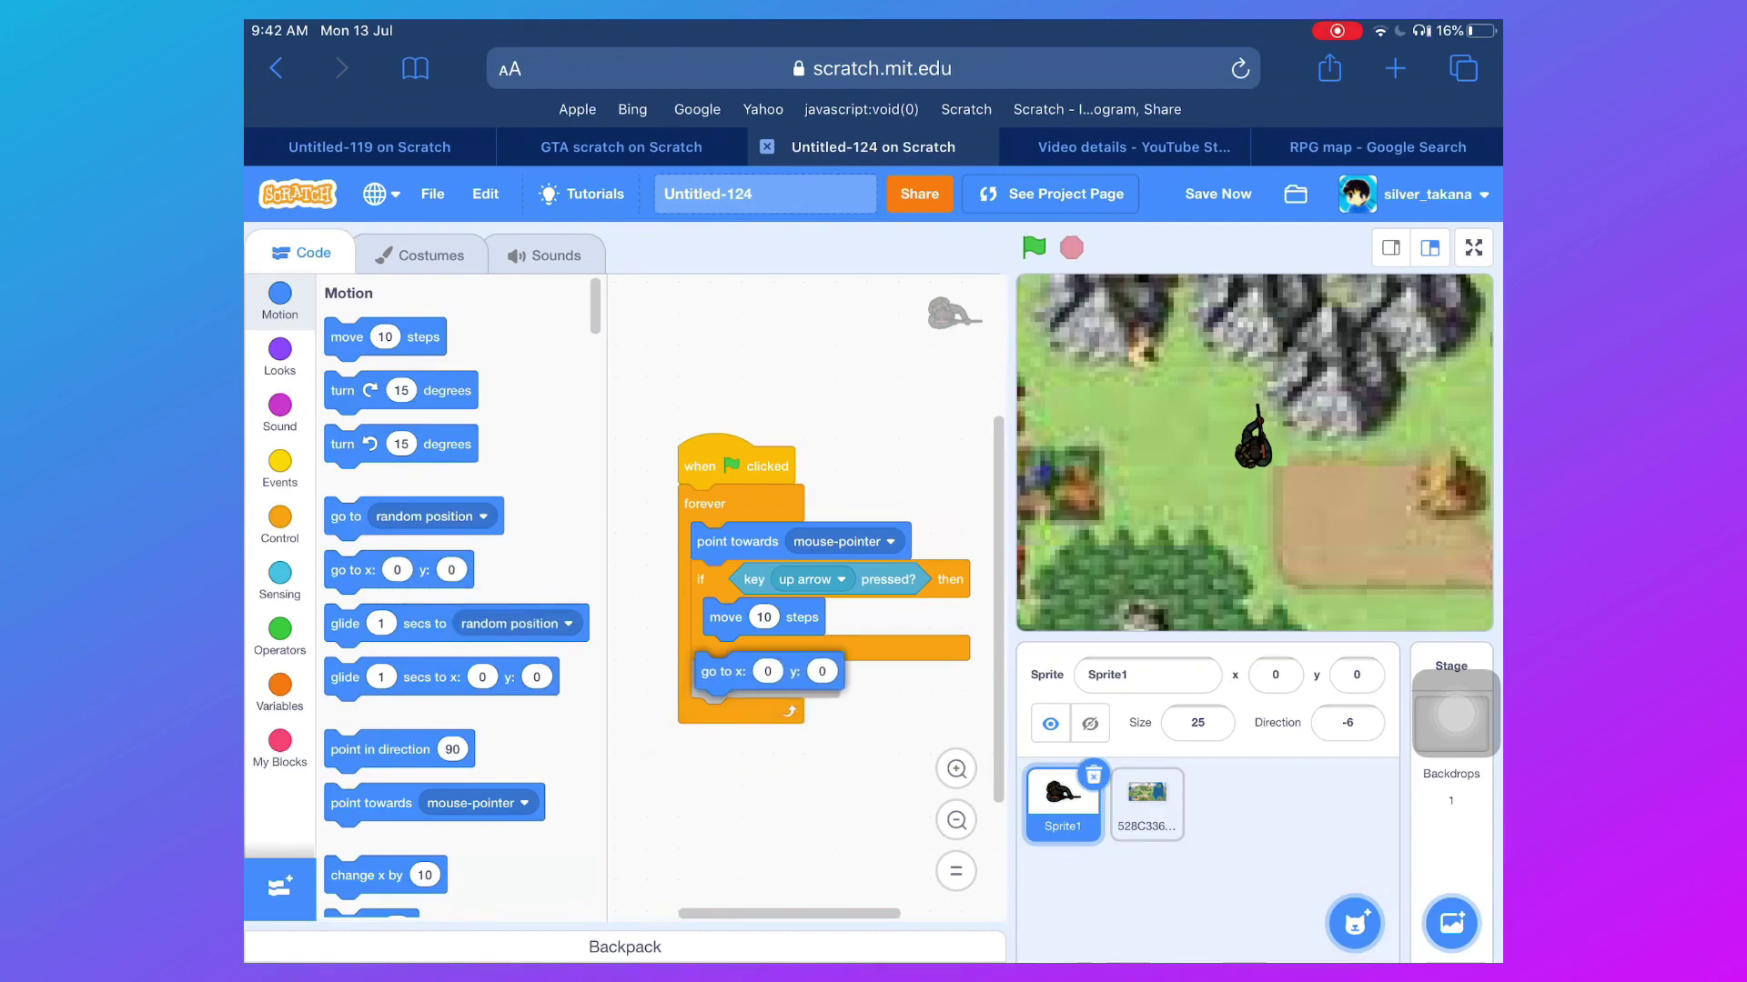
pyautogui.click(280, 692)
pyautogui.moveTo(352, 516); pyautogui.dragTo(717, 680)
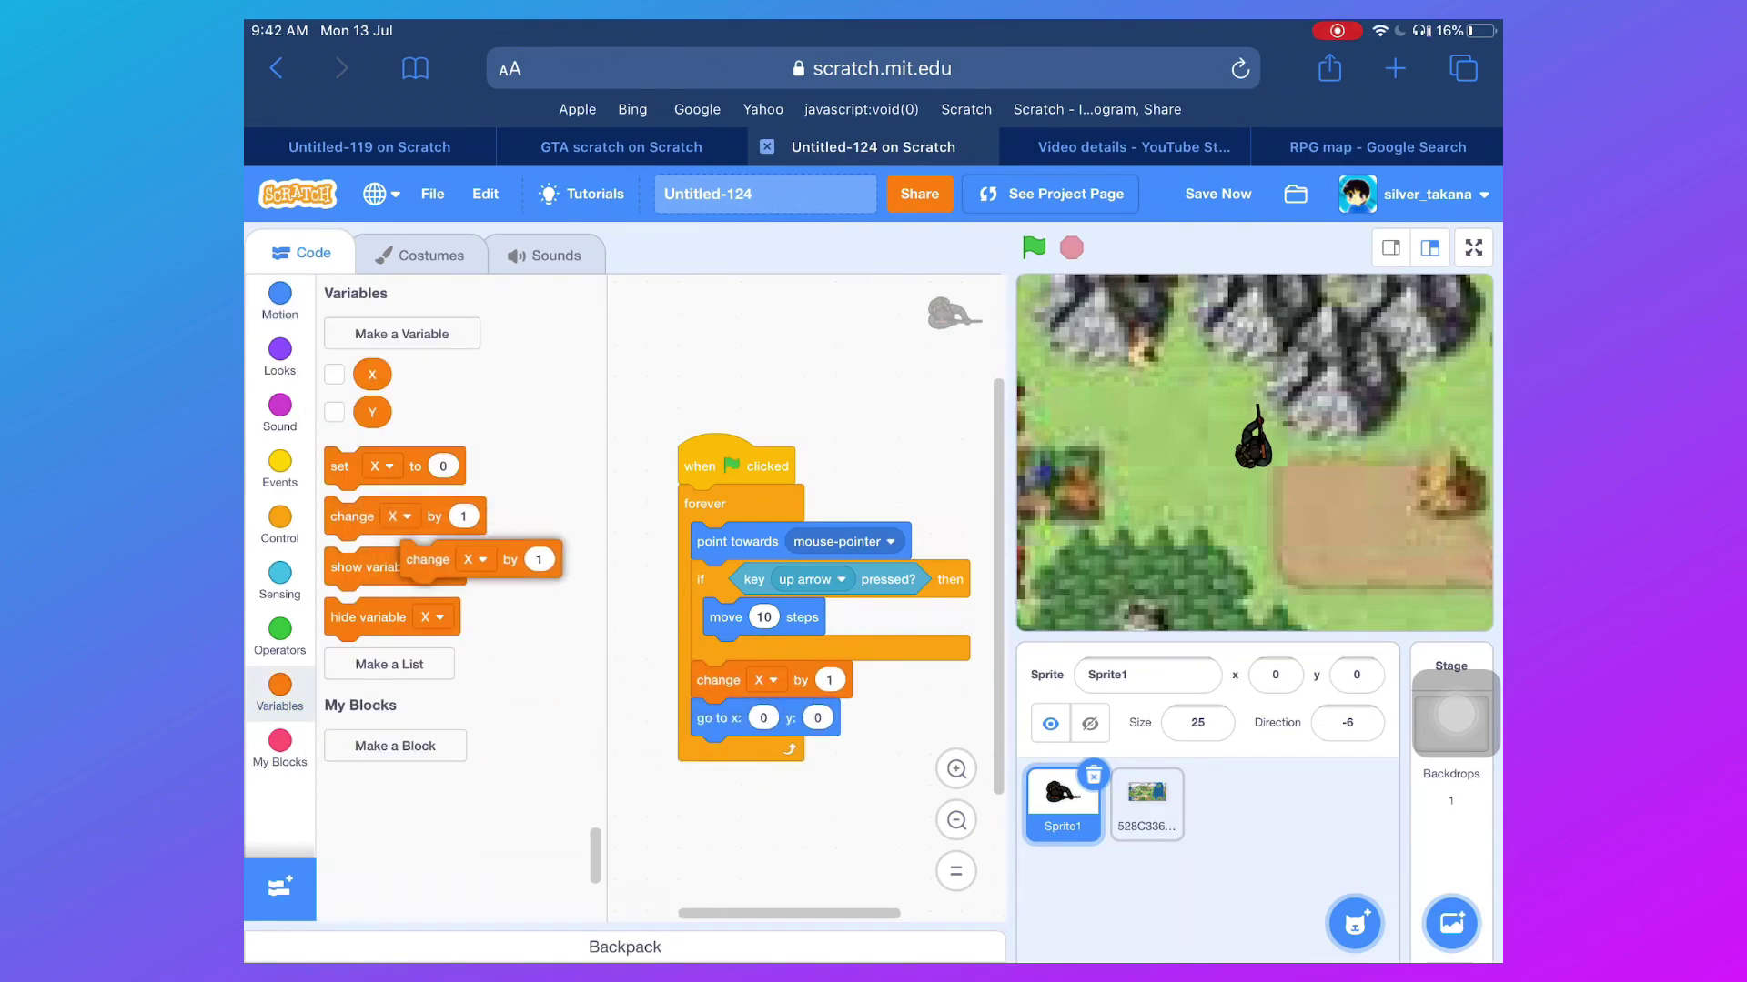
pyautogui.moveTo(440, 568); pyautogui.dragTo(731, 673)
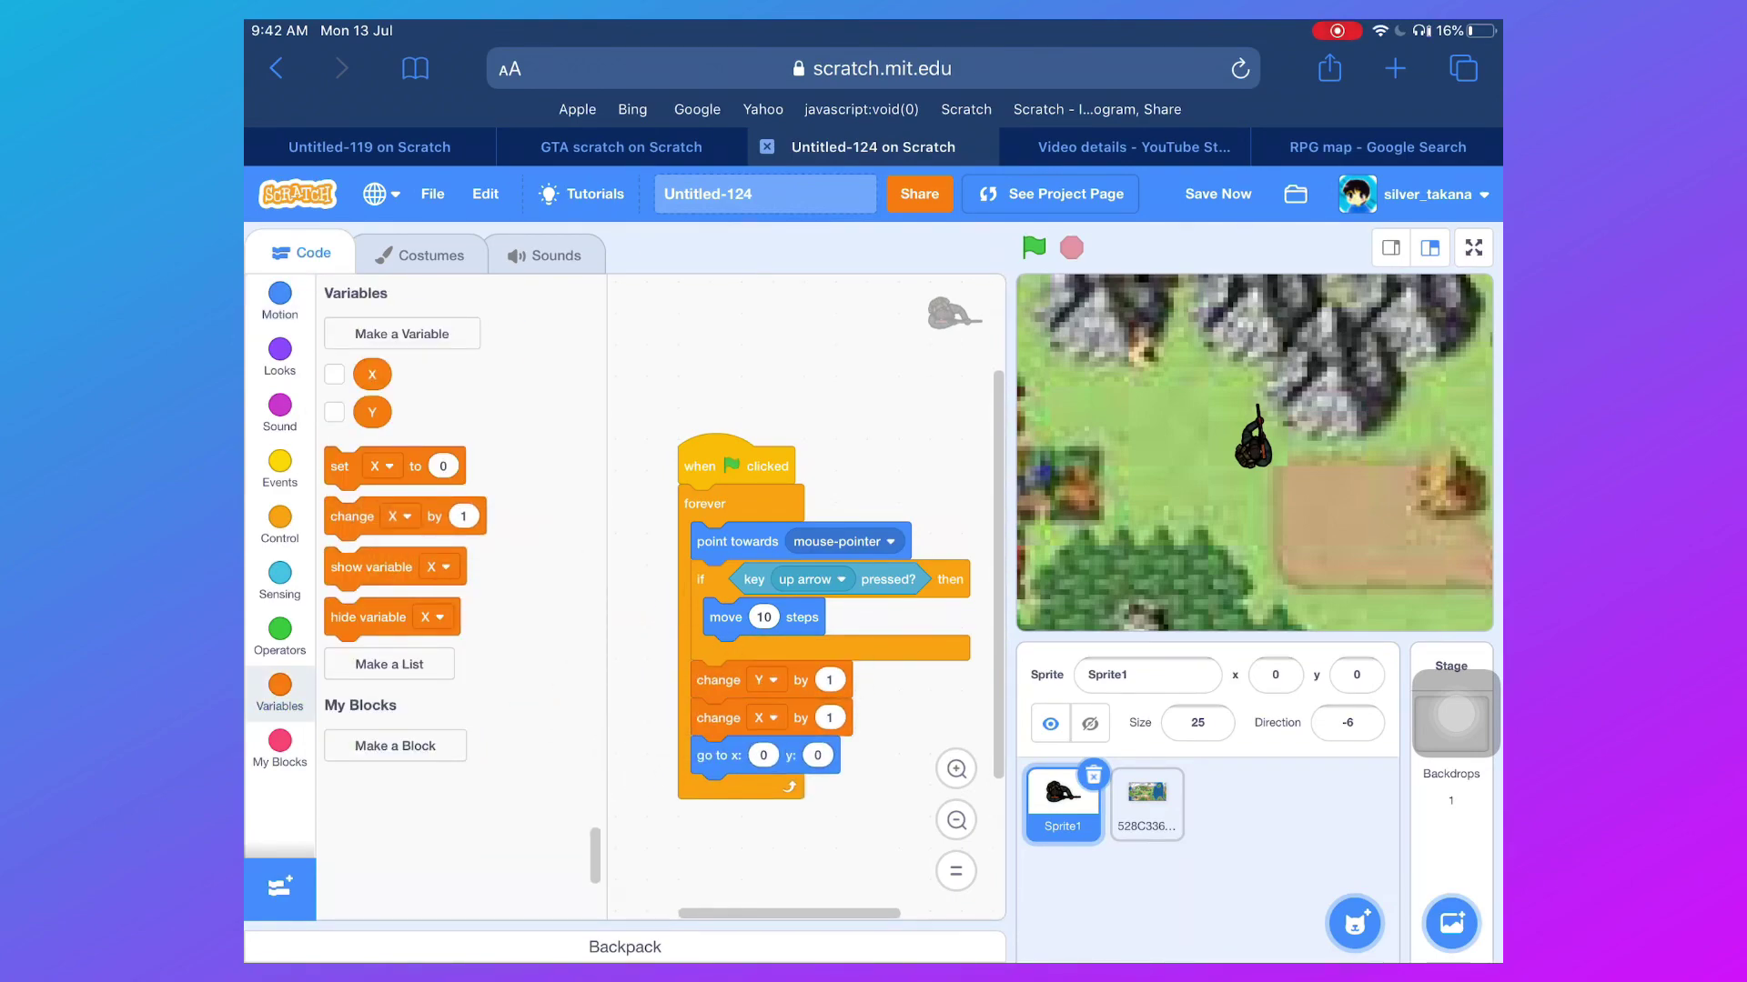
pyautogui.click(280, 301)
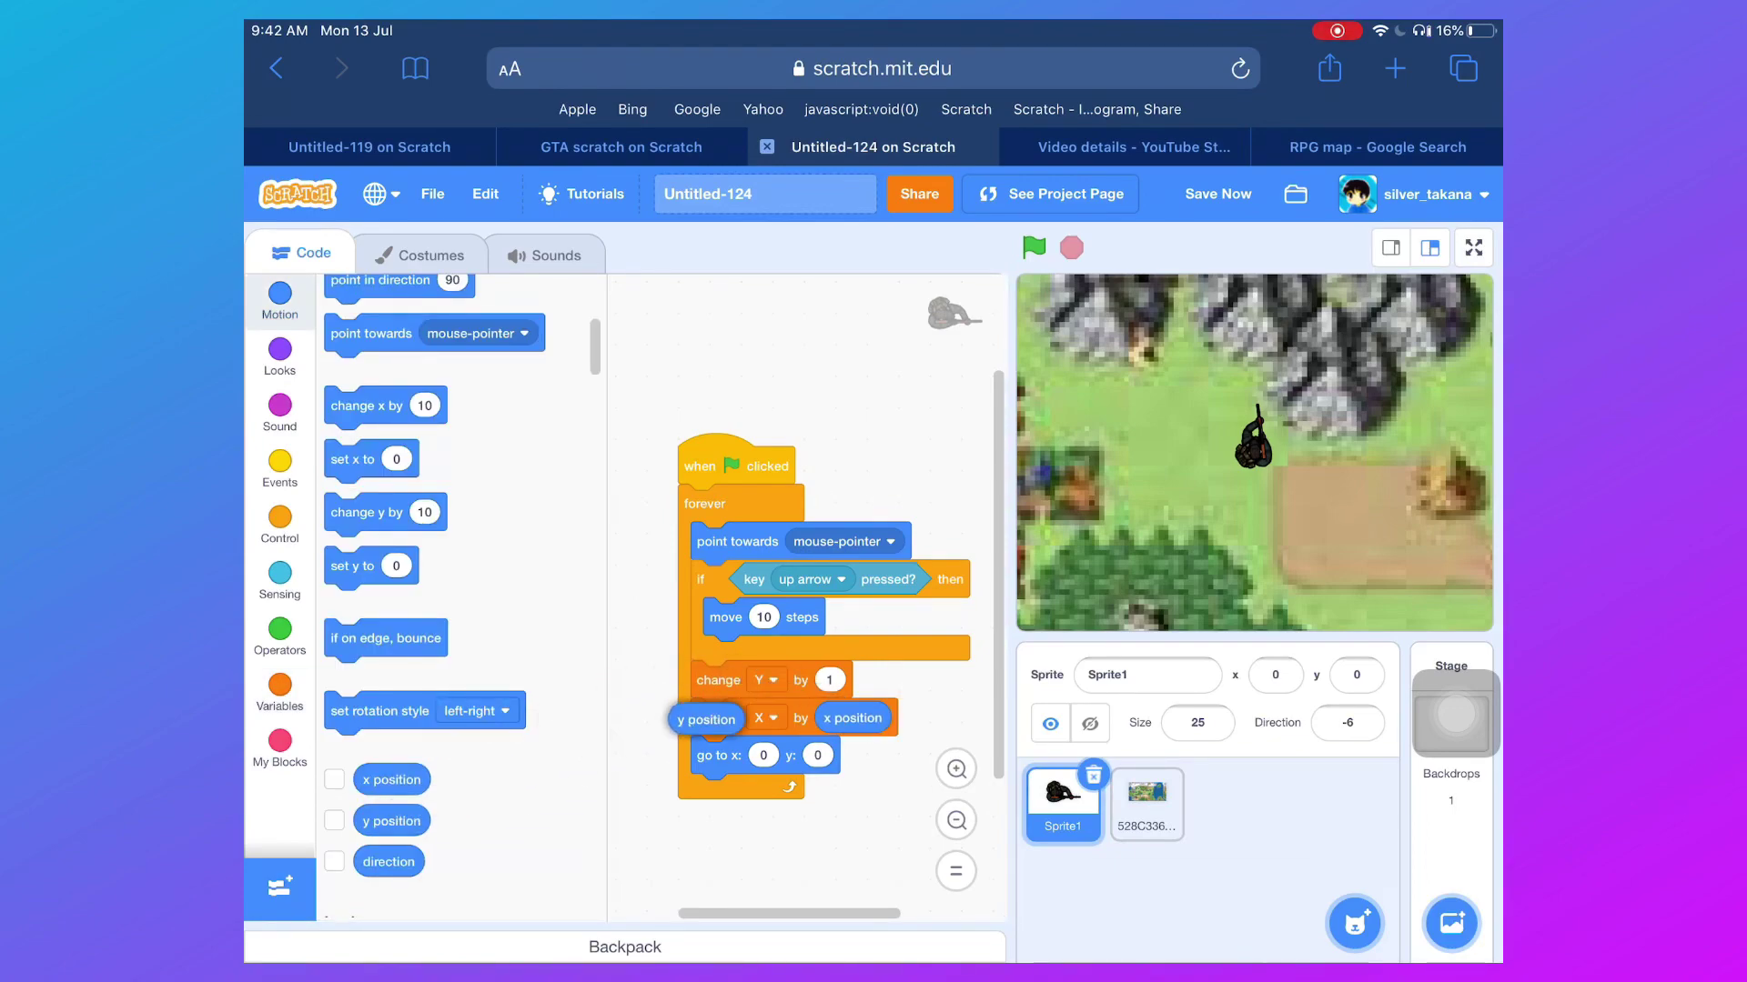
pyautogui.click(280, 692)
# Step: Run the game full screen and walk the soldier forward with the up arrow
pyautogui.click(1473, 247)
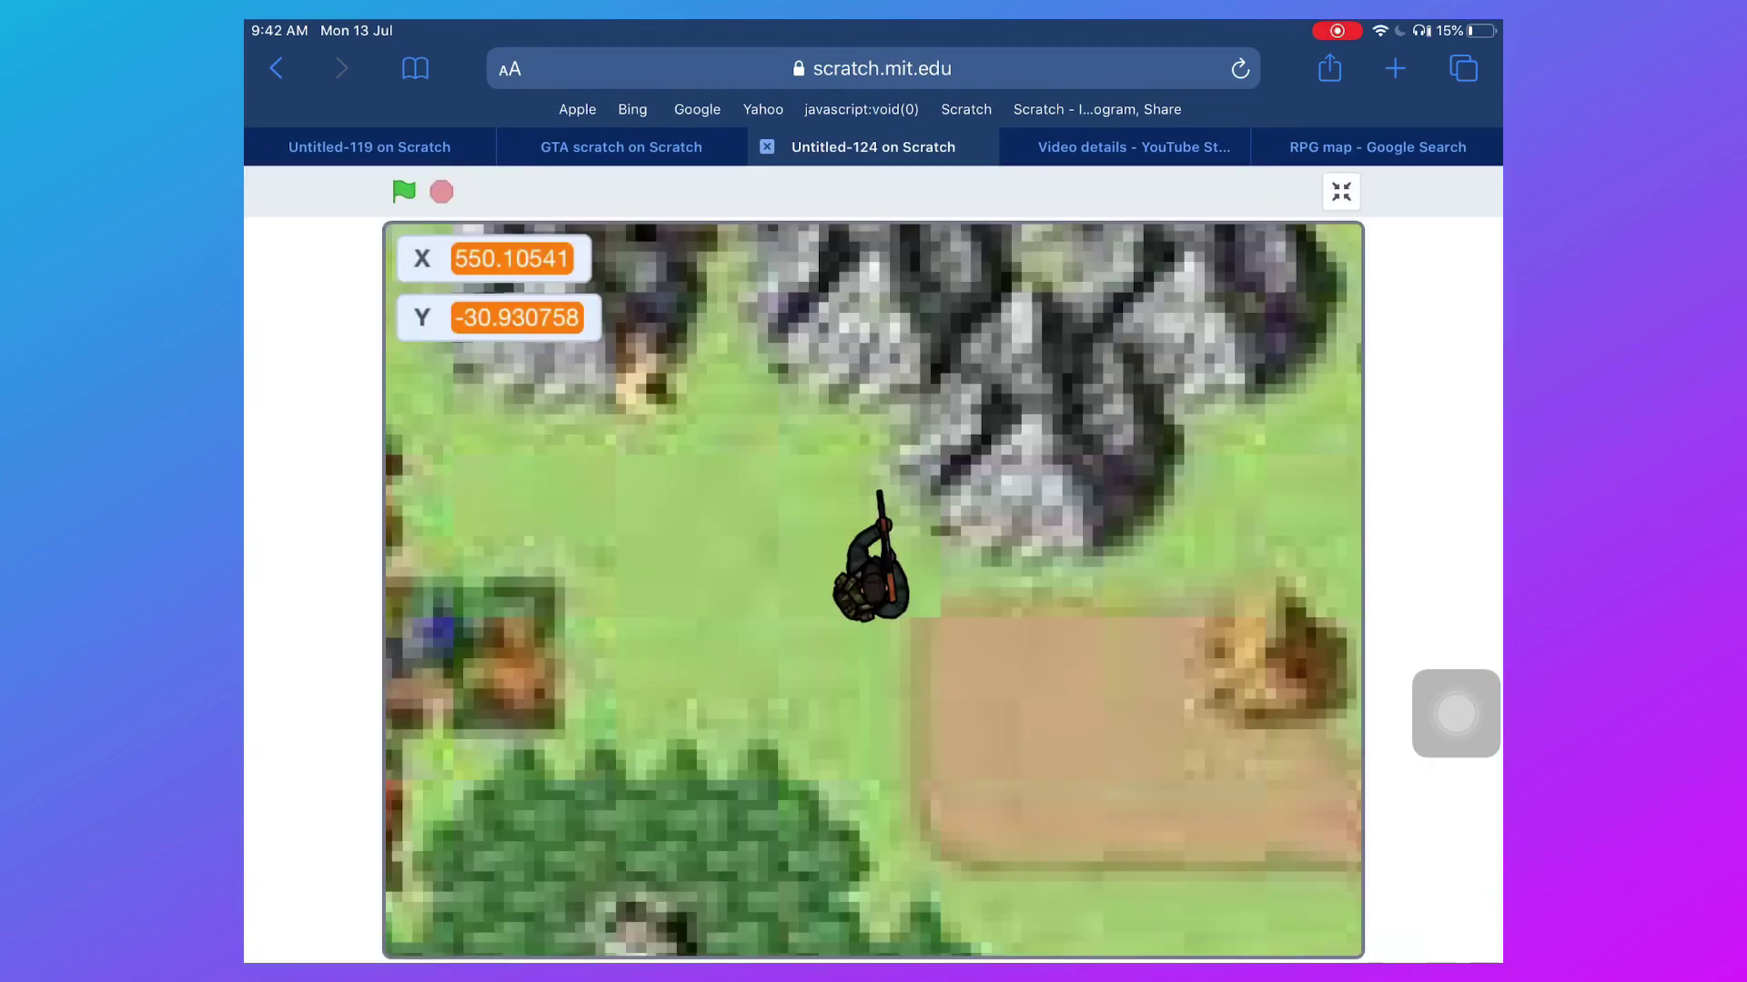
pyautogui.click(401, 187)
pyautogui.press('Up')
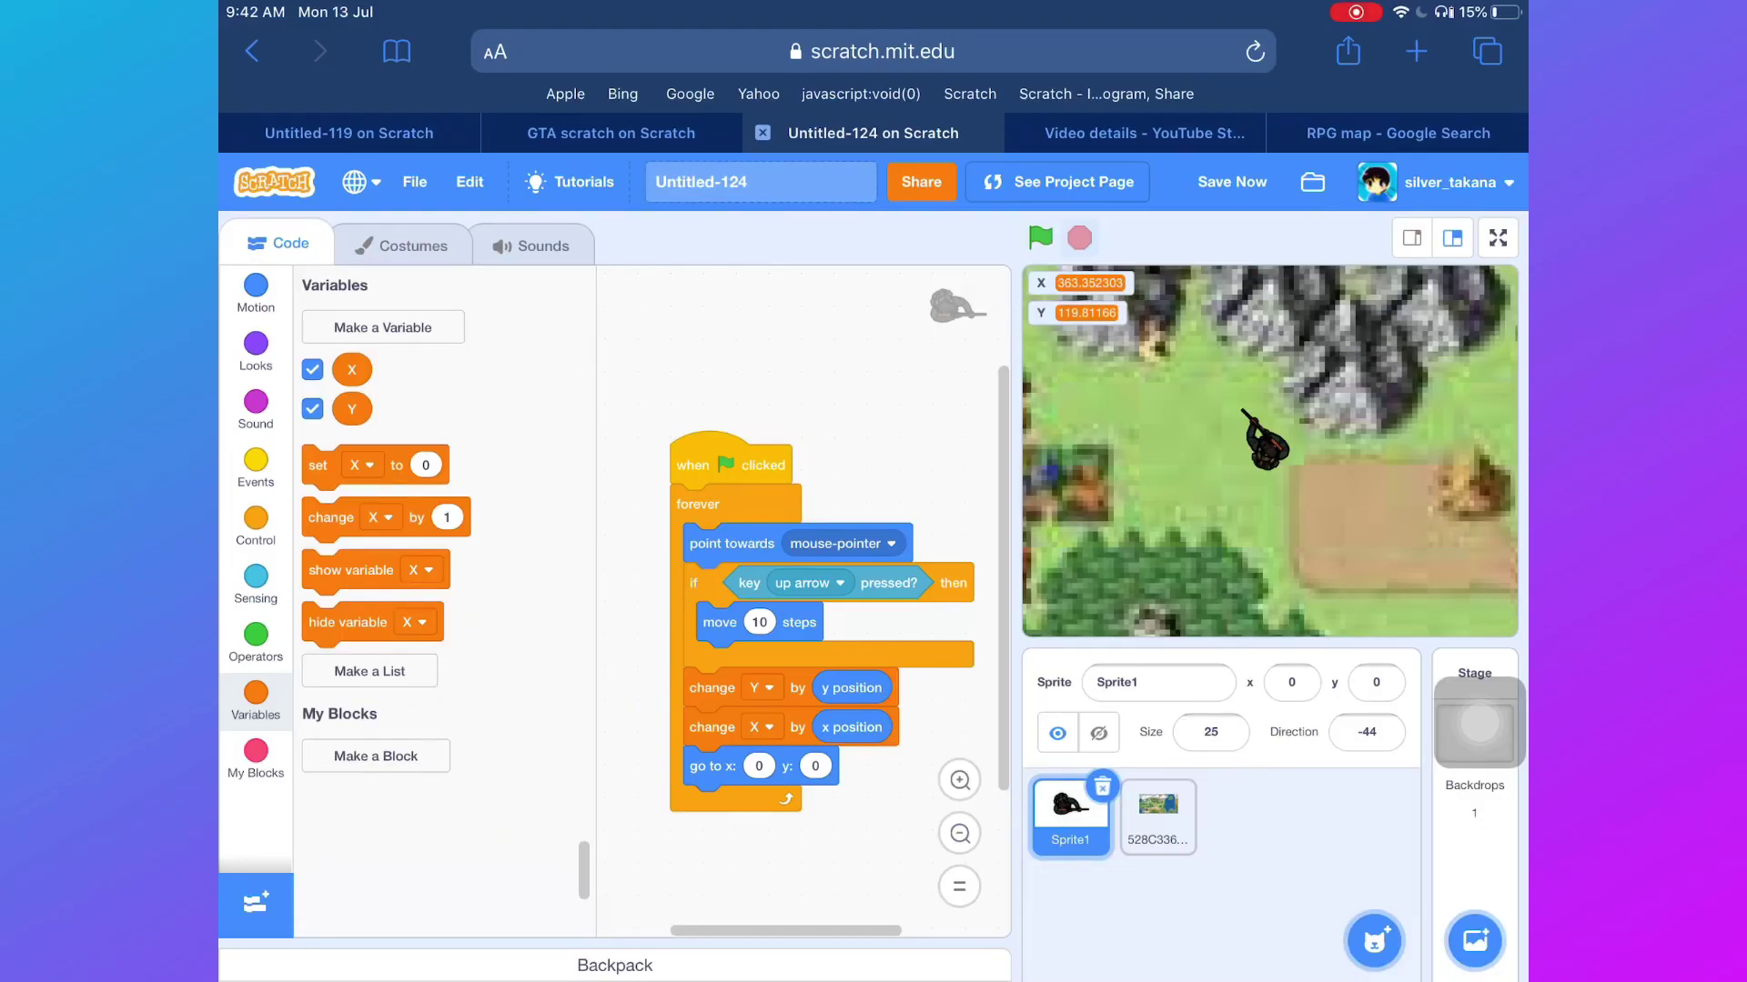
# Step: Give the map sprite a green-flag forever loop with go to x:(X)
pyautogui.click(1157, 815)
pyautogui.click(255, 472)
pyautogui.moveTo(362, 344); pyautogui.dragTo(624, 734)
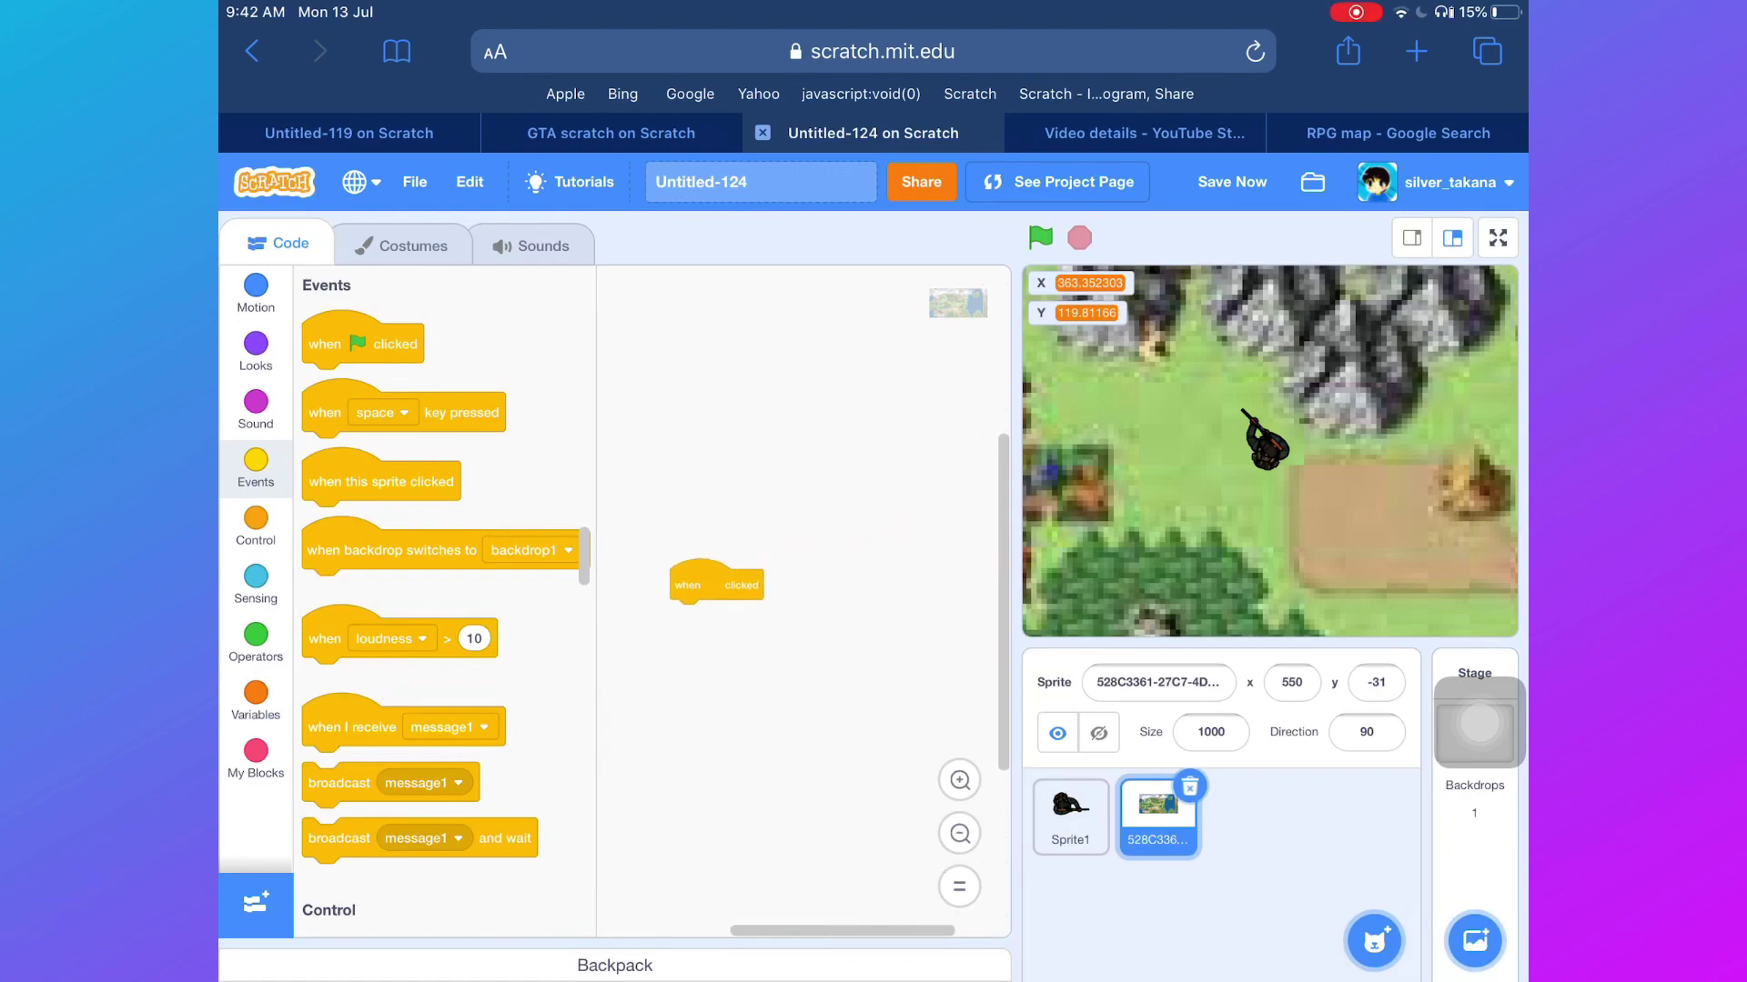
pyautogui.click(255, 528)
pyautogui.moveTo(321, 499)
pyautogui.mouseDown()
pyautogui.moveTo(574, 641)
pyautogui.moveTo(818, 635)
pyautogui.mouseUp()
pyautogui.click(255, 294)
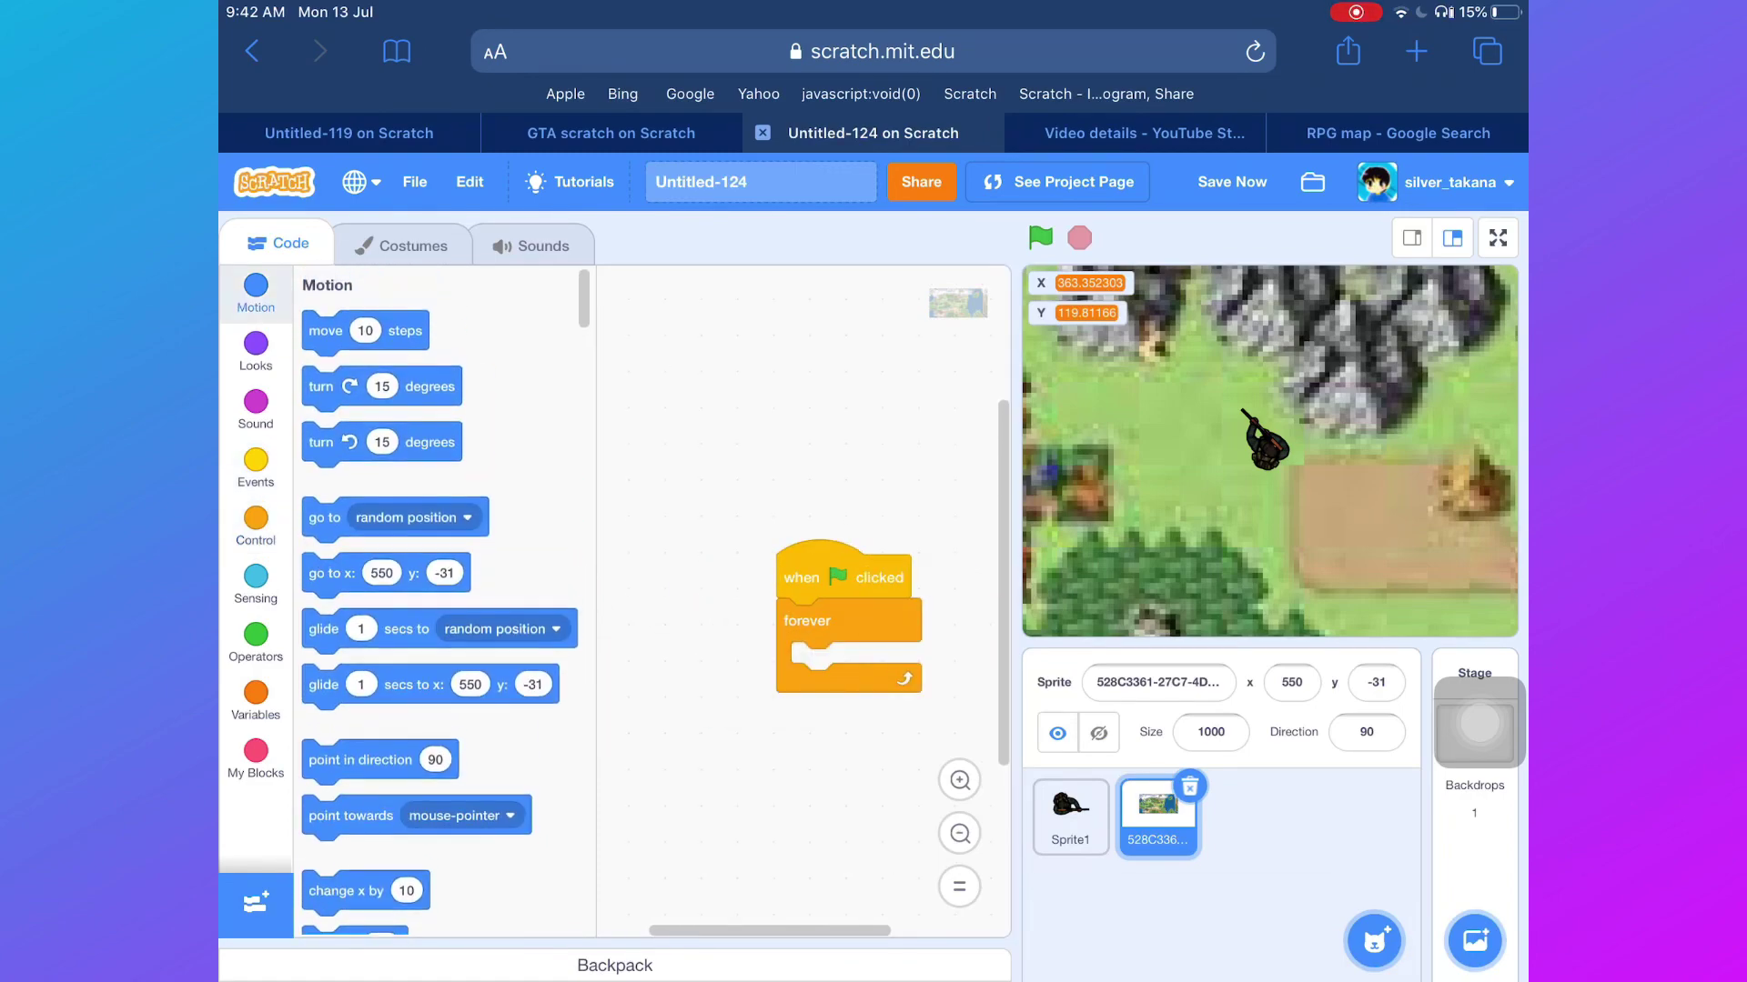
pyautogui.moveTo(327, 574)
pyautogui.mouseDown()
pyautogui.moveTo(560, 661)
pyautogui.moveTo(837, 664)
pyautogui.mouseUp()
pyautogui.click(255, 699)
pyautogui.moveTo(351, 369); pyautogui.dragTo(793, 643)
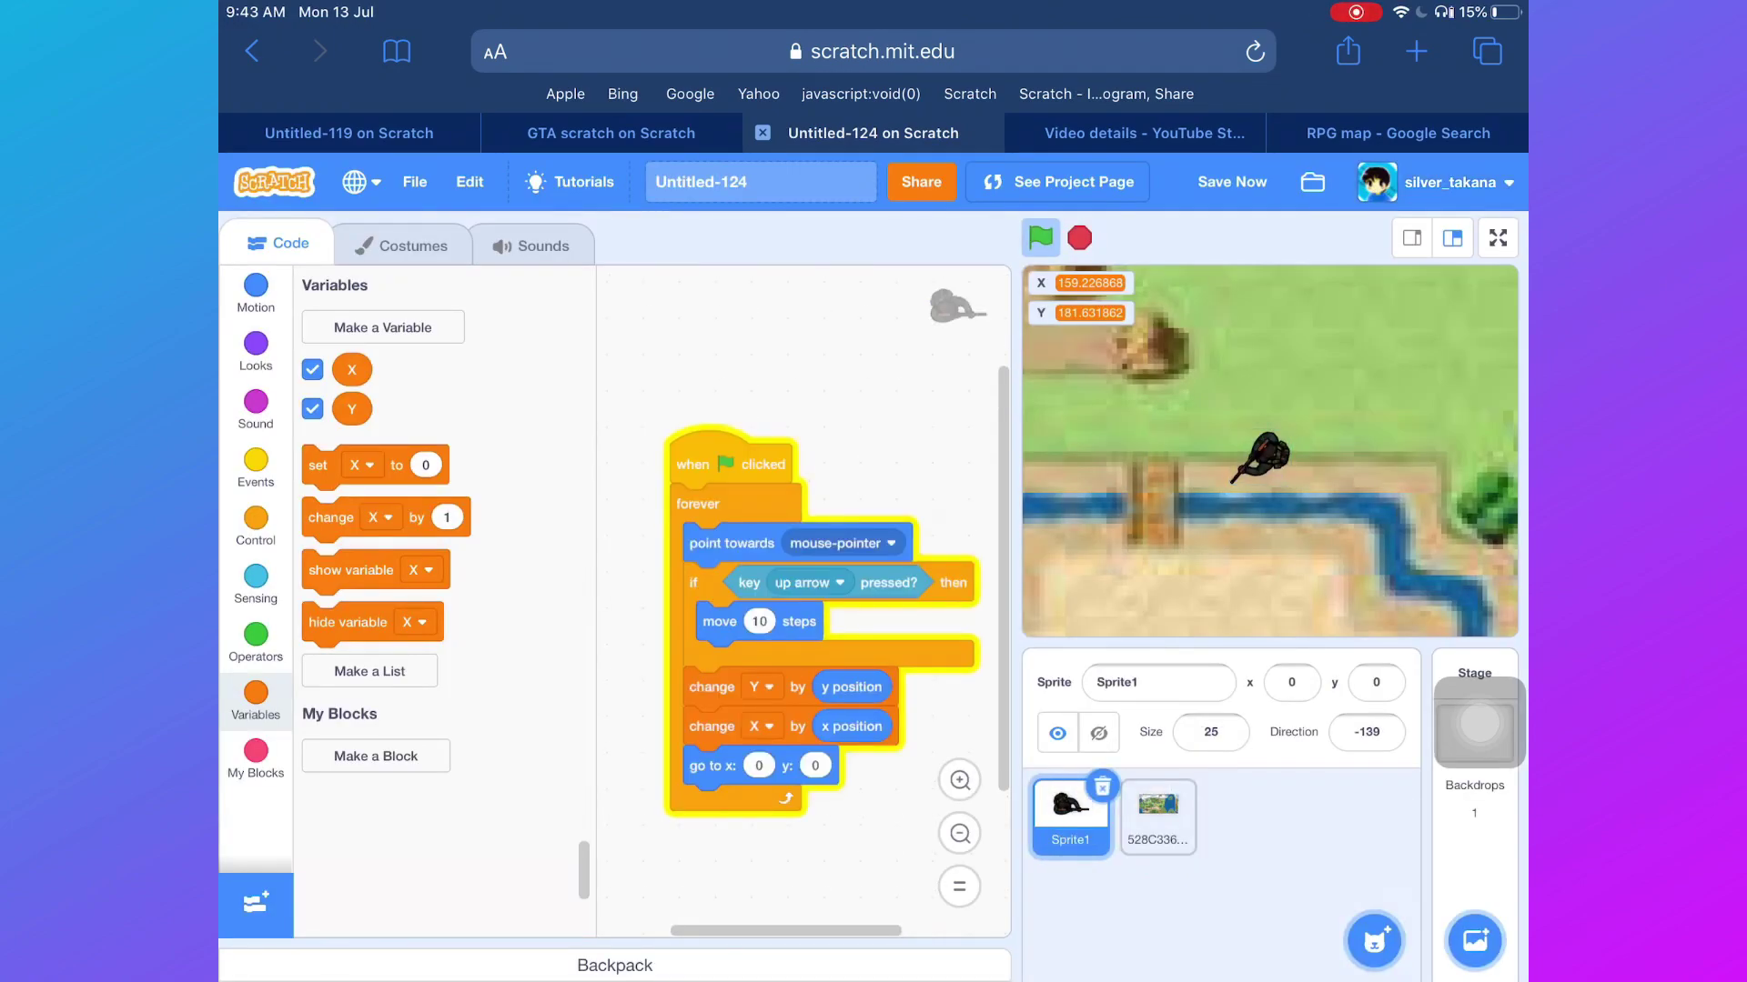
pyautogui.scroll(-1, 819, 614)
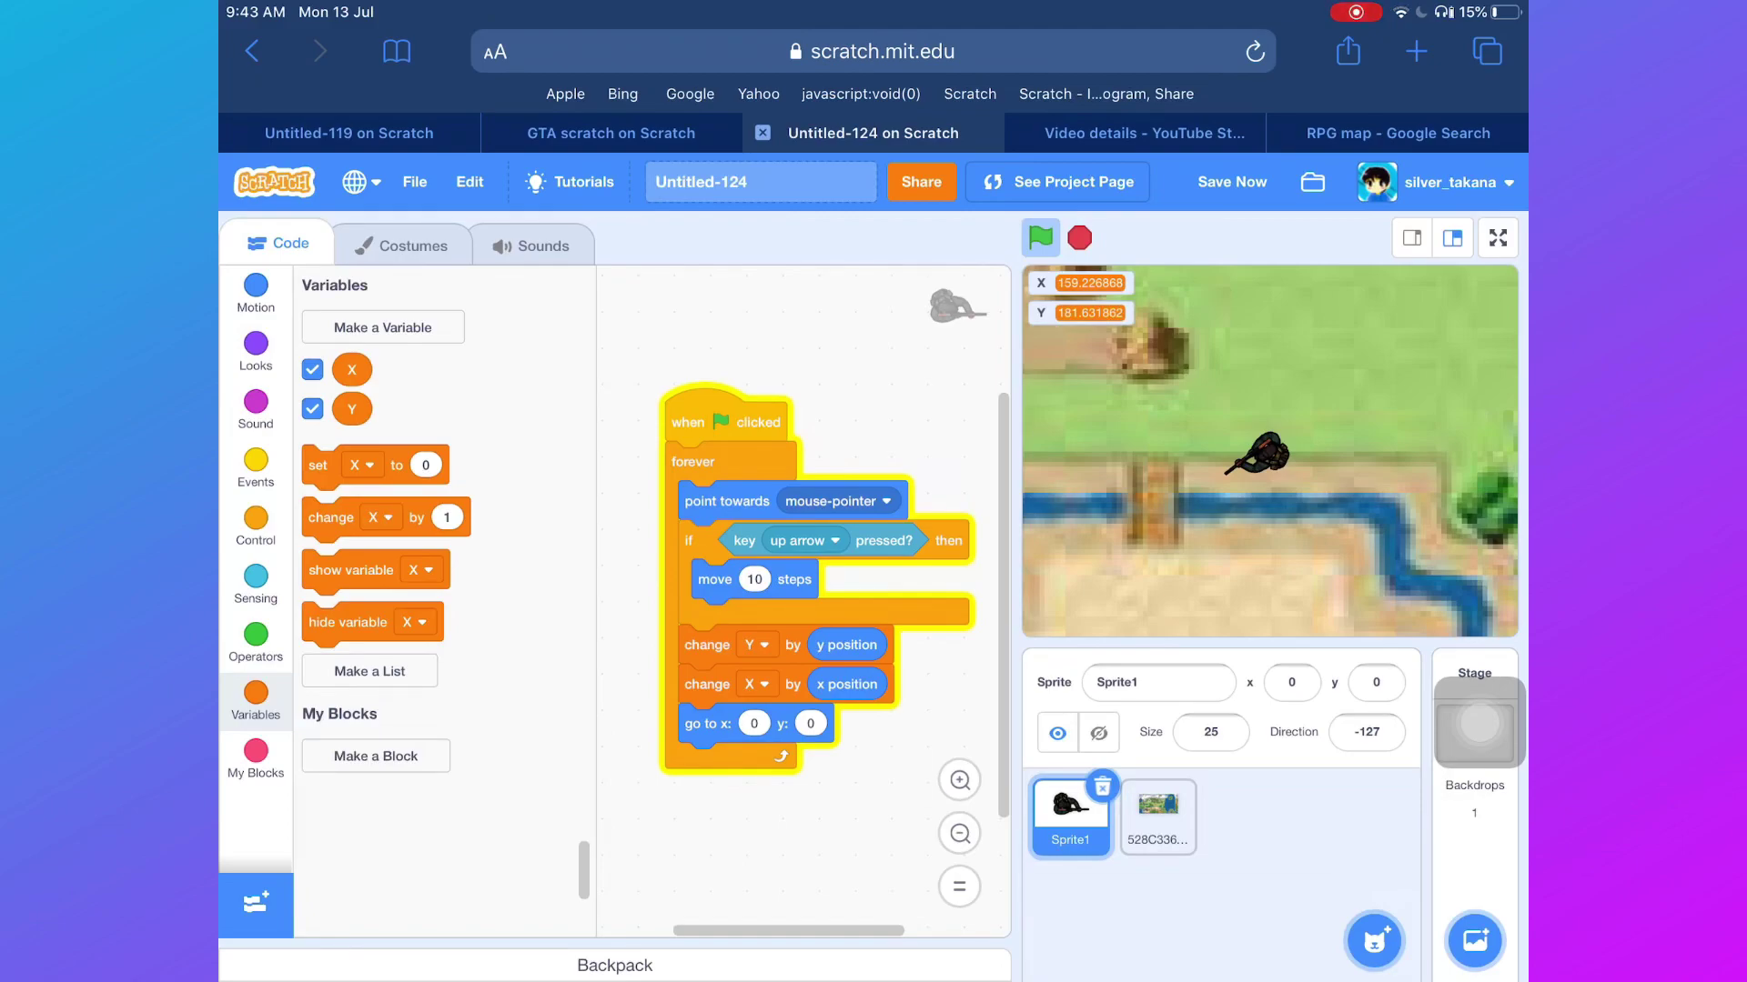
# Step: Set the soldier's move block to -10 steps and leave the full-screen test run
pyautogui.click(753, 579)
pyautogui.write('-10')
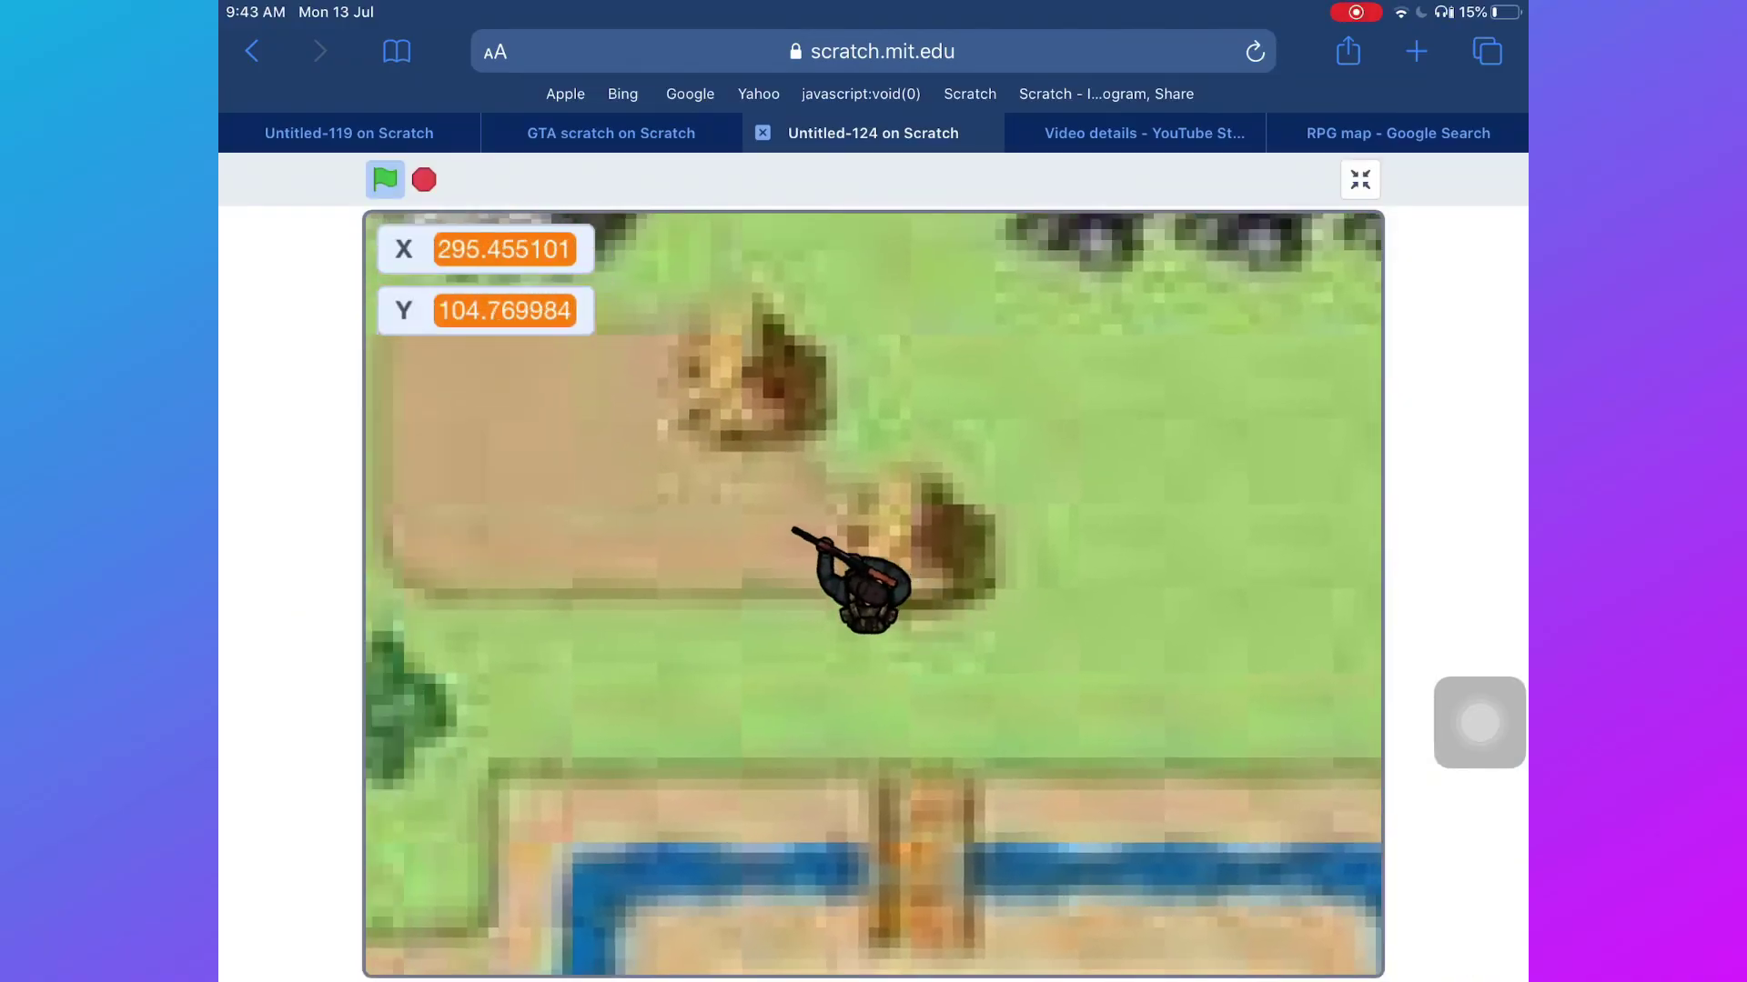
pyautogui.press('Escape')
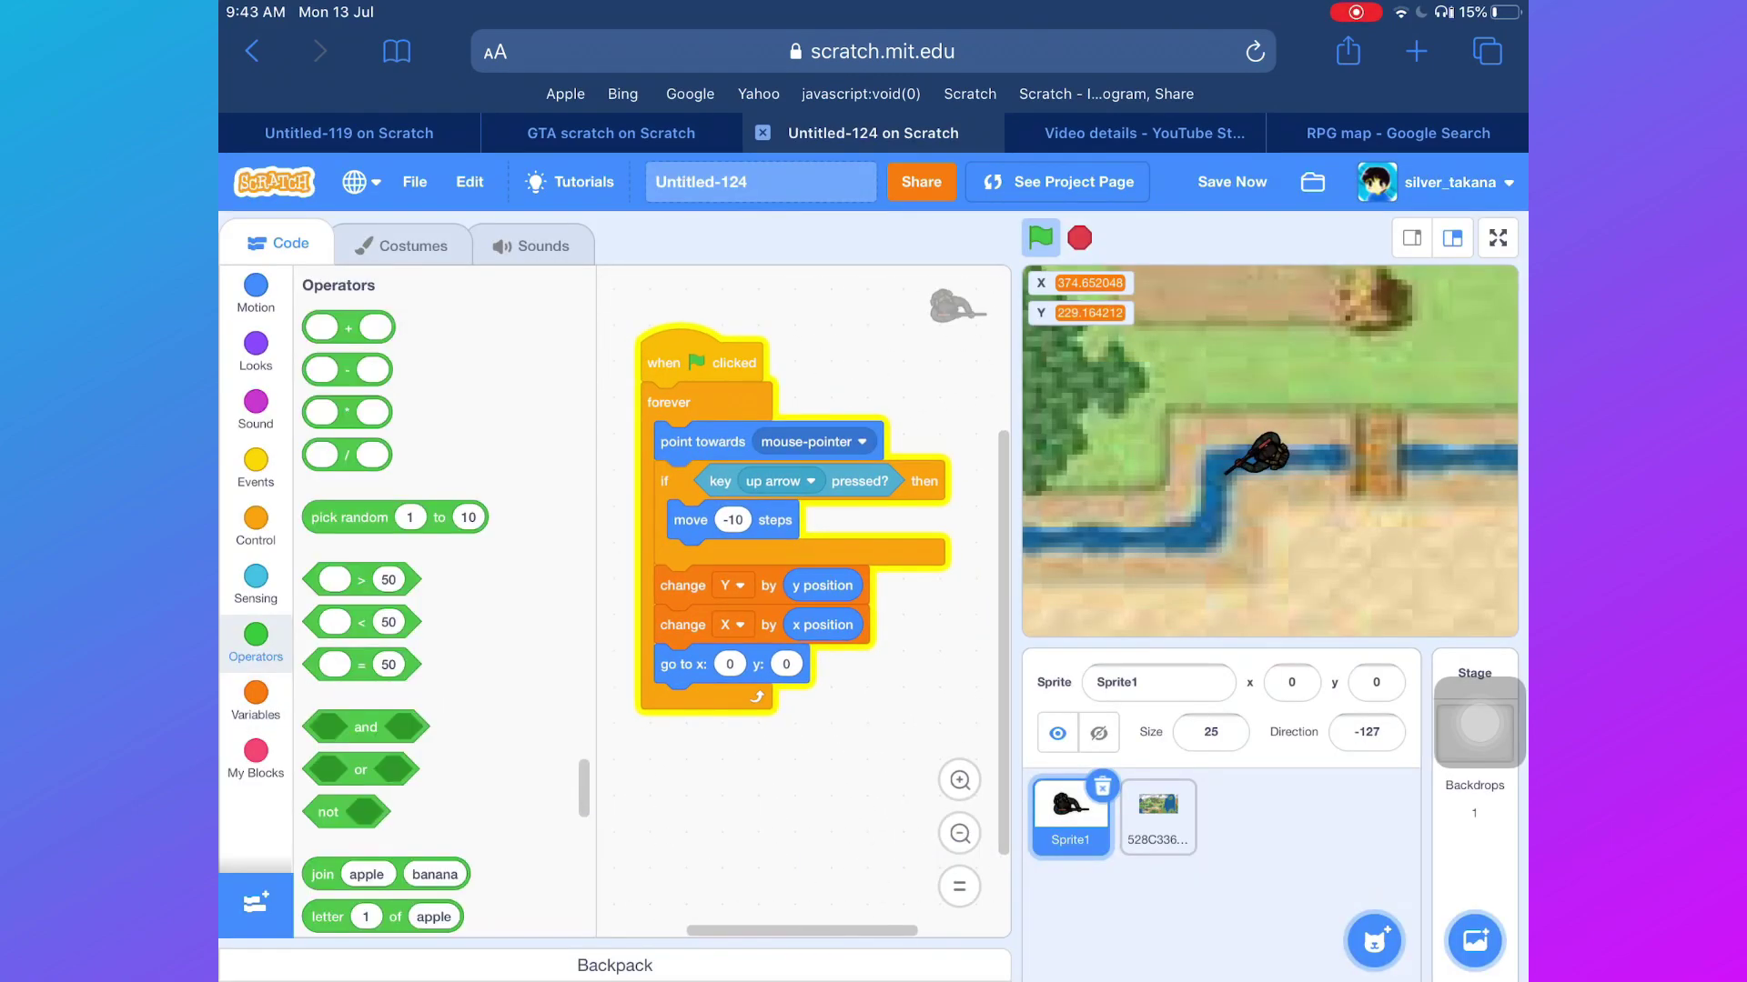
# Step: Stop the game, set the -1 position multiplier, restore move to 10, and play full screen
pyautogui.click(1079, 237)
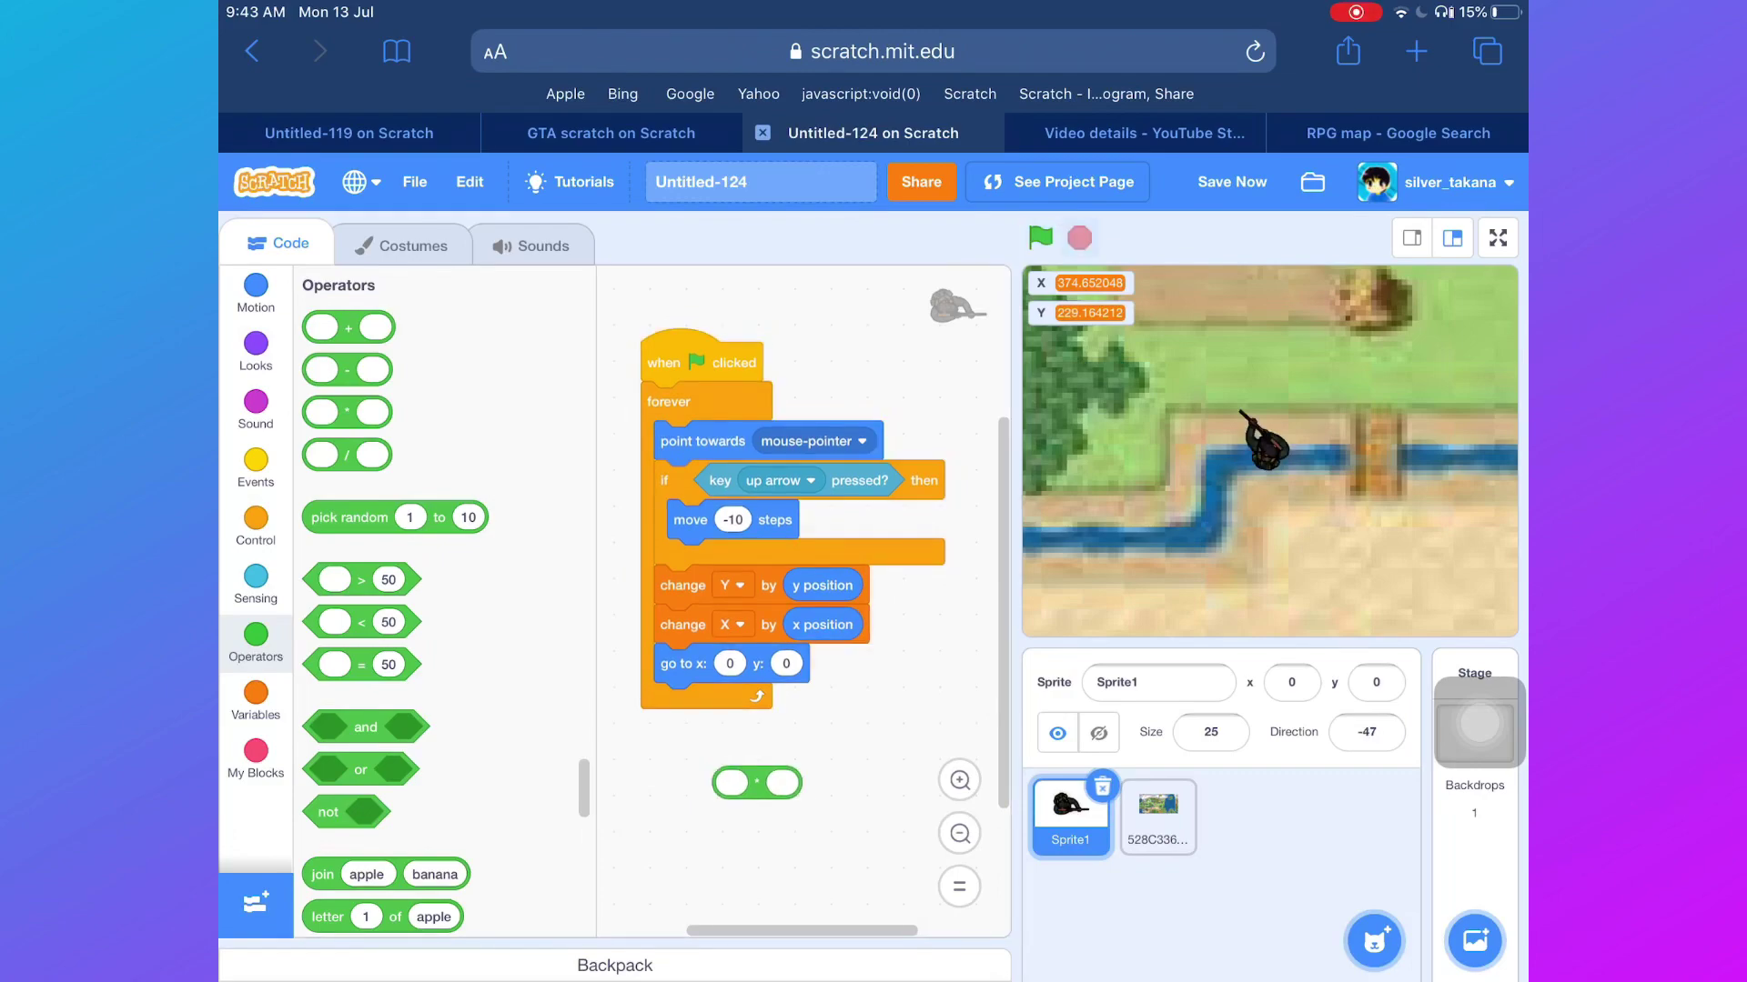
pyautogui.click(781, 782)
pyautogui.write('-1')
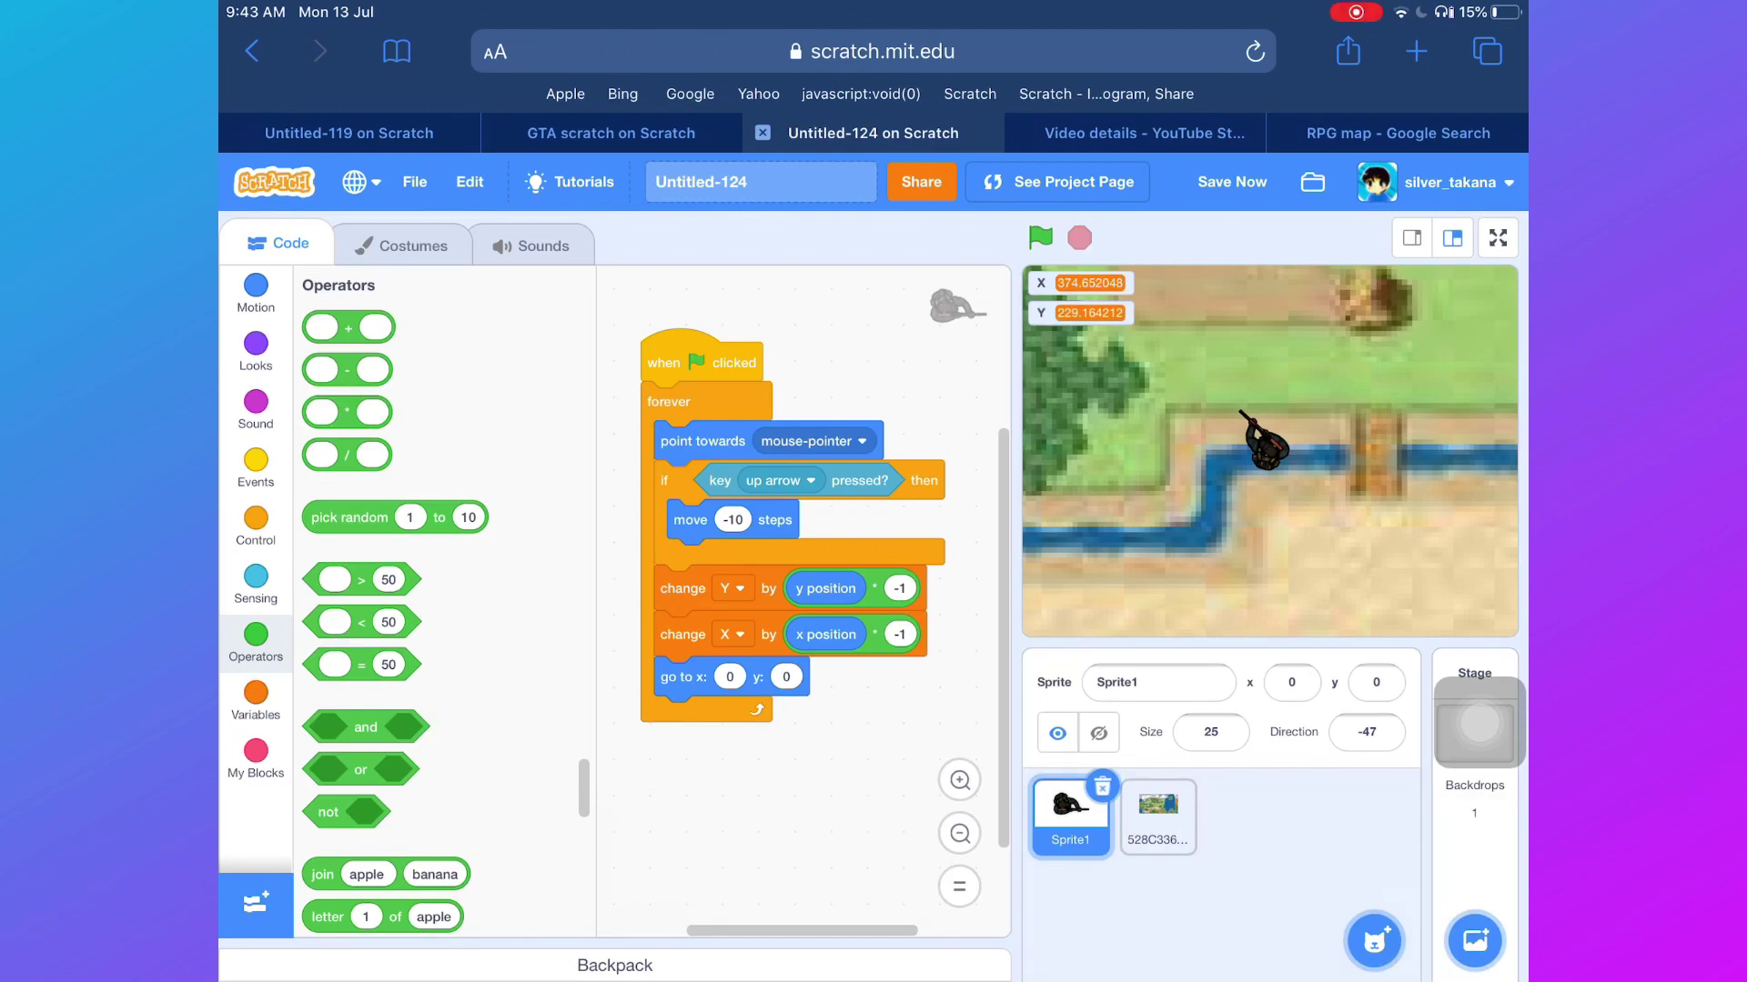
pyautogui.click(733, 518)
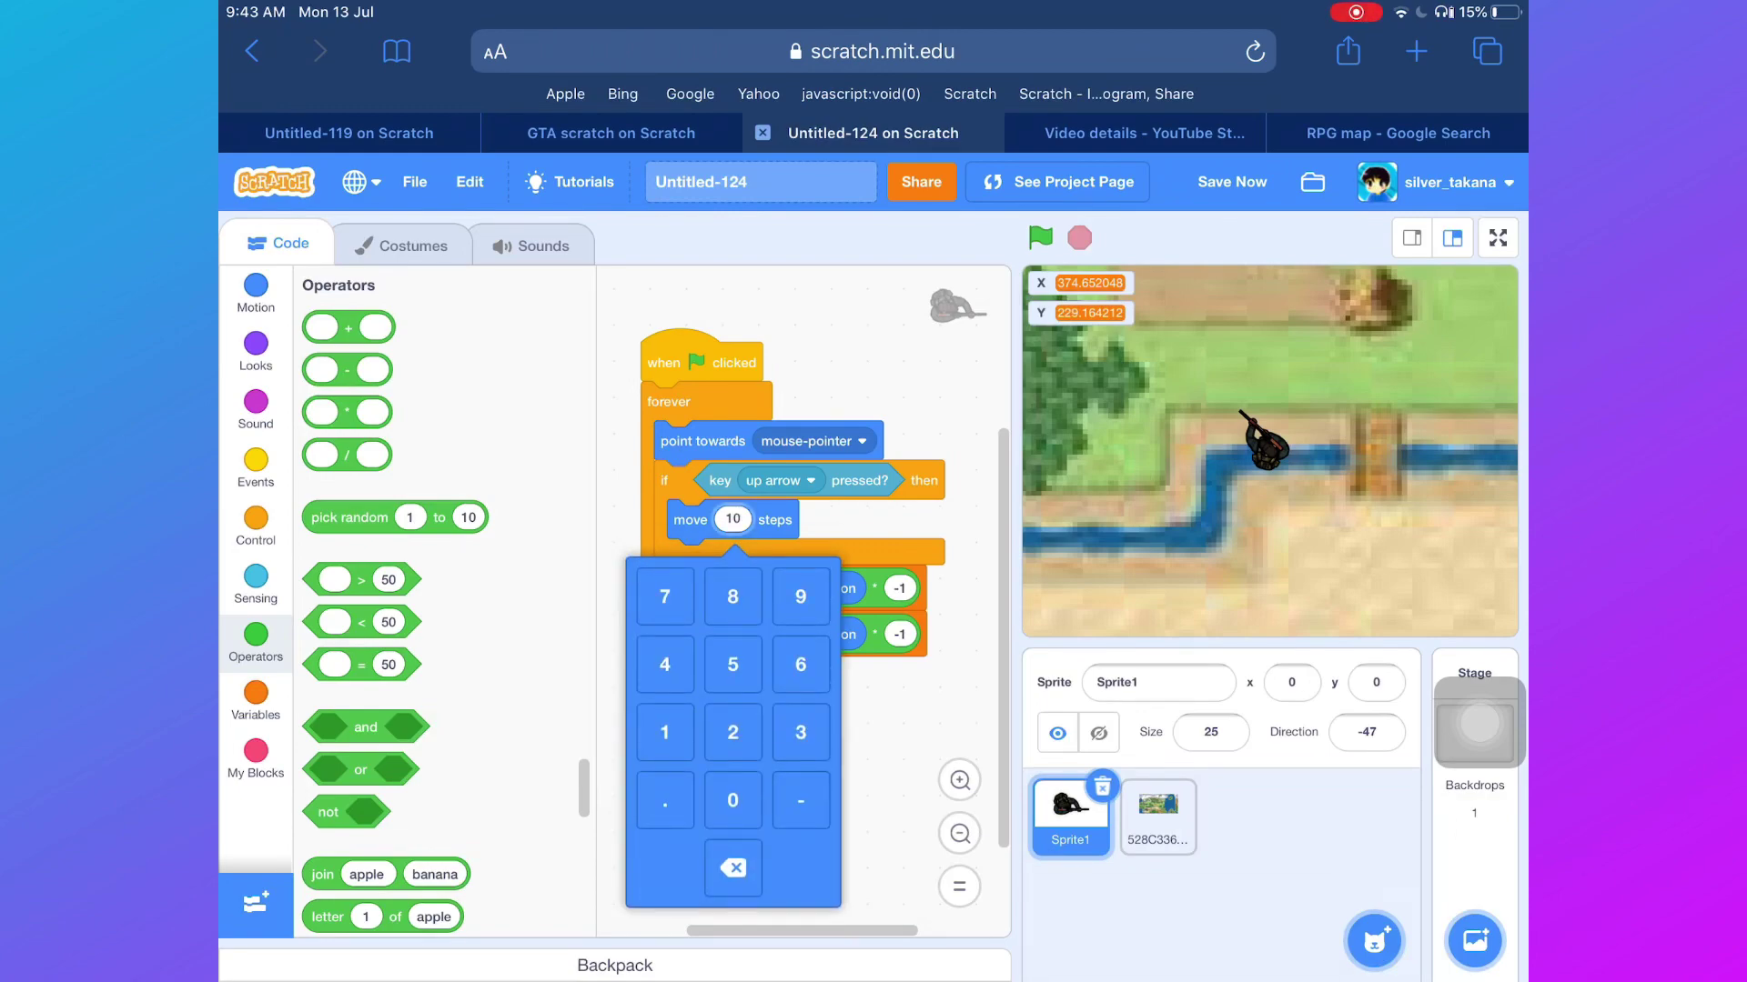
pyautogui.press('Return')
pyautogui.click(1498, 238)
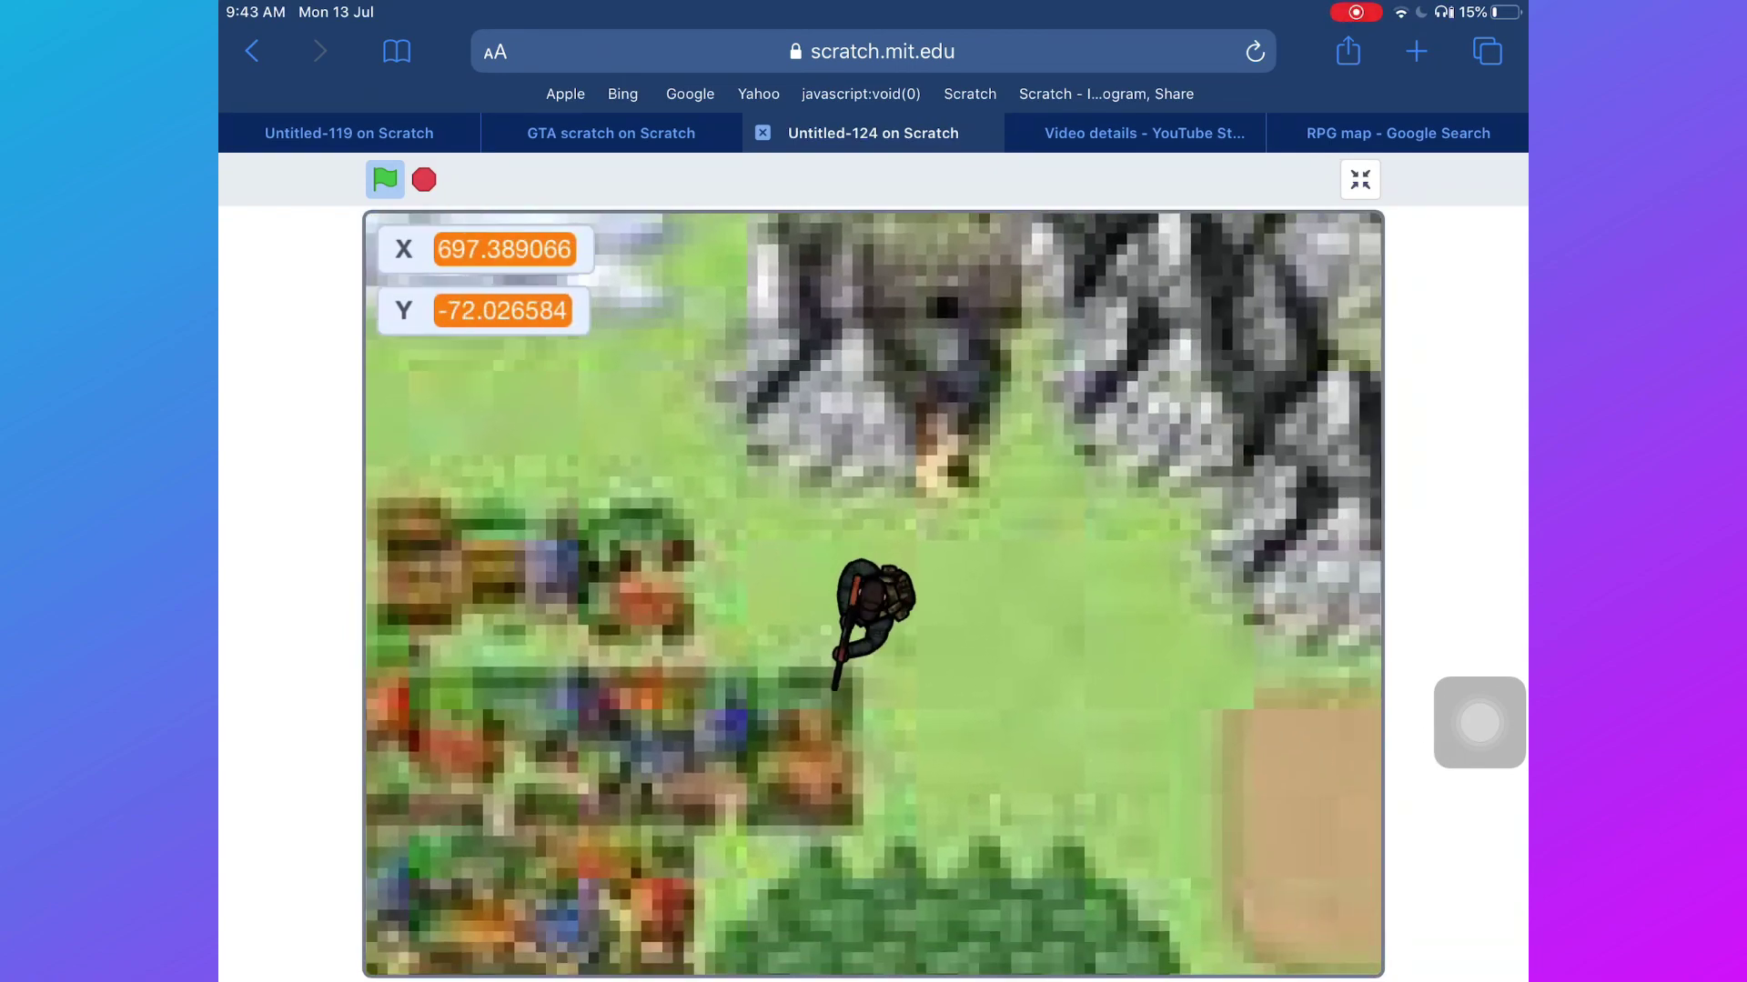
# Step: Leave full screen, shift the soldier script left, and expand the Backpack
pyautogui.press('Escape')
pyautogui.moveTo(682, 361); pyautogui.dragTo(542, 362)
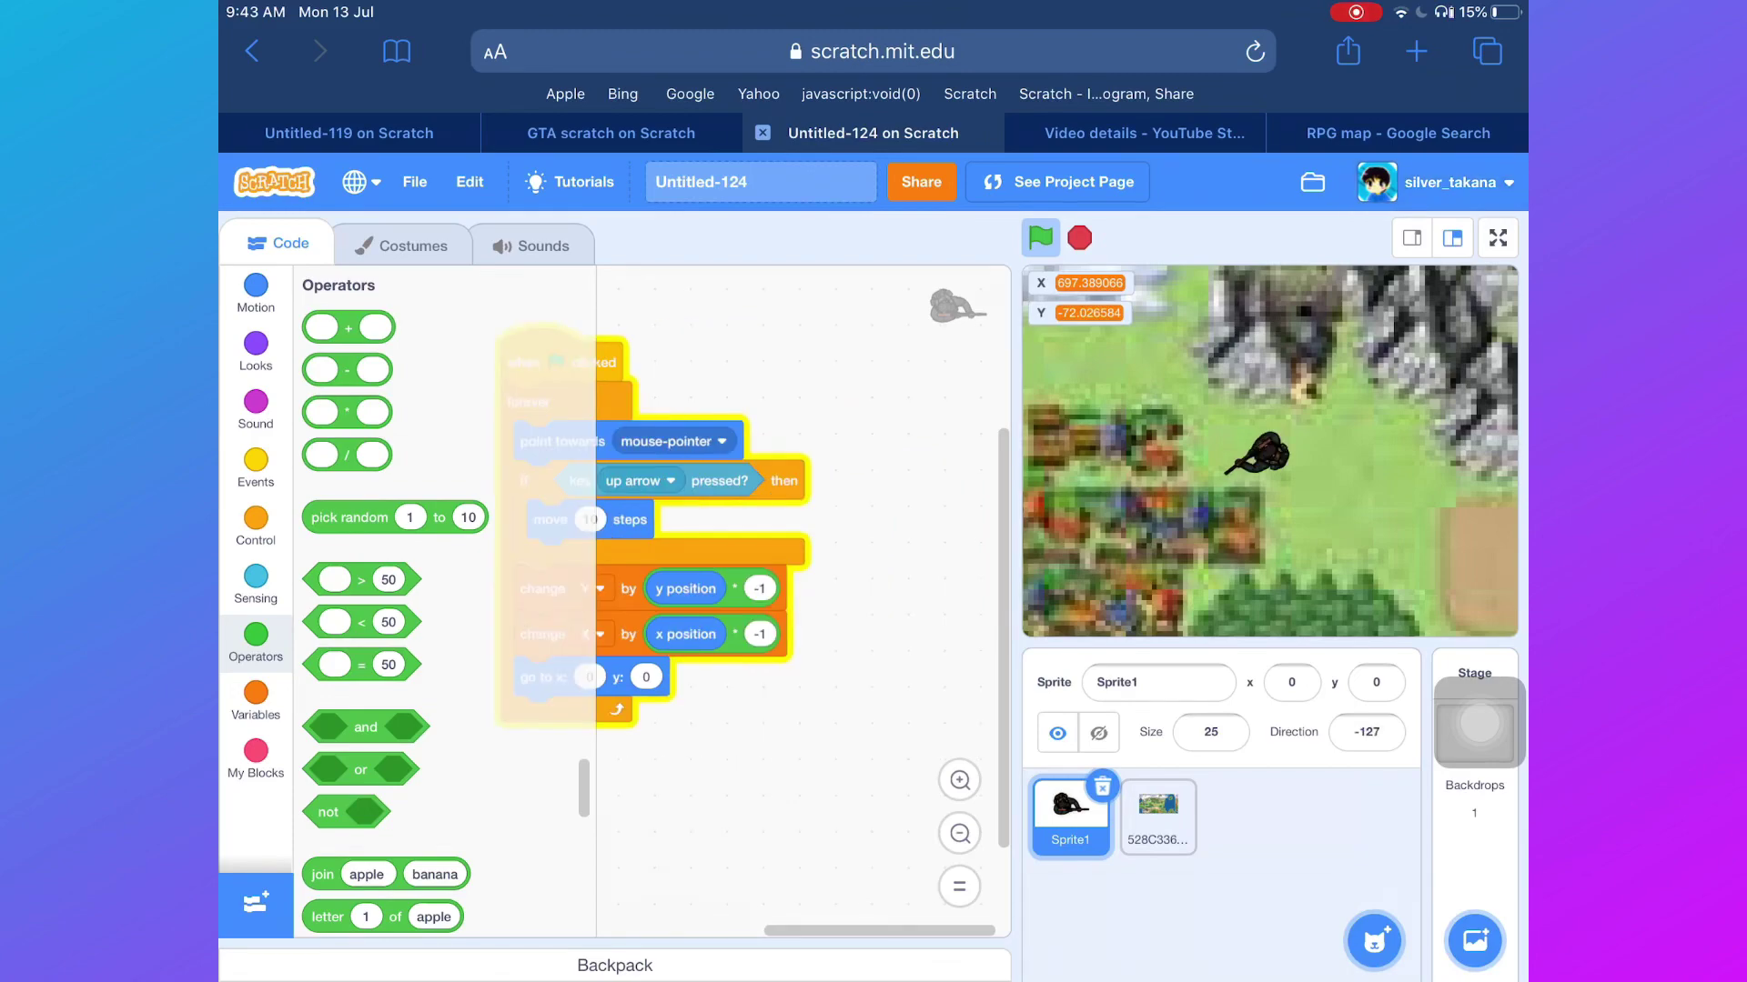
pyautogui.click(615, 966)
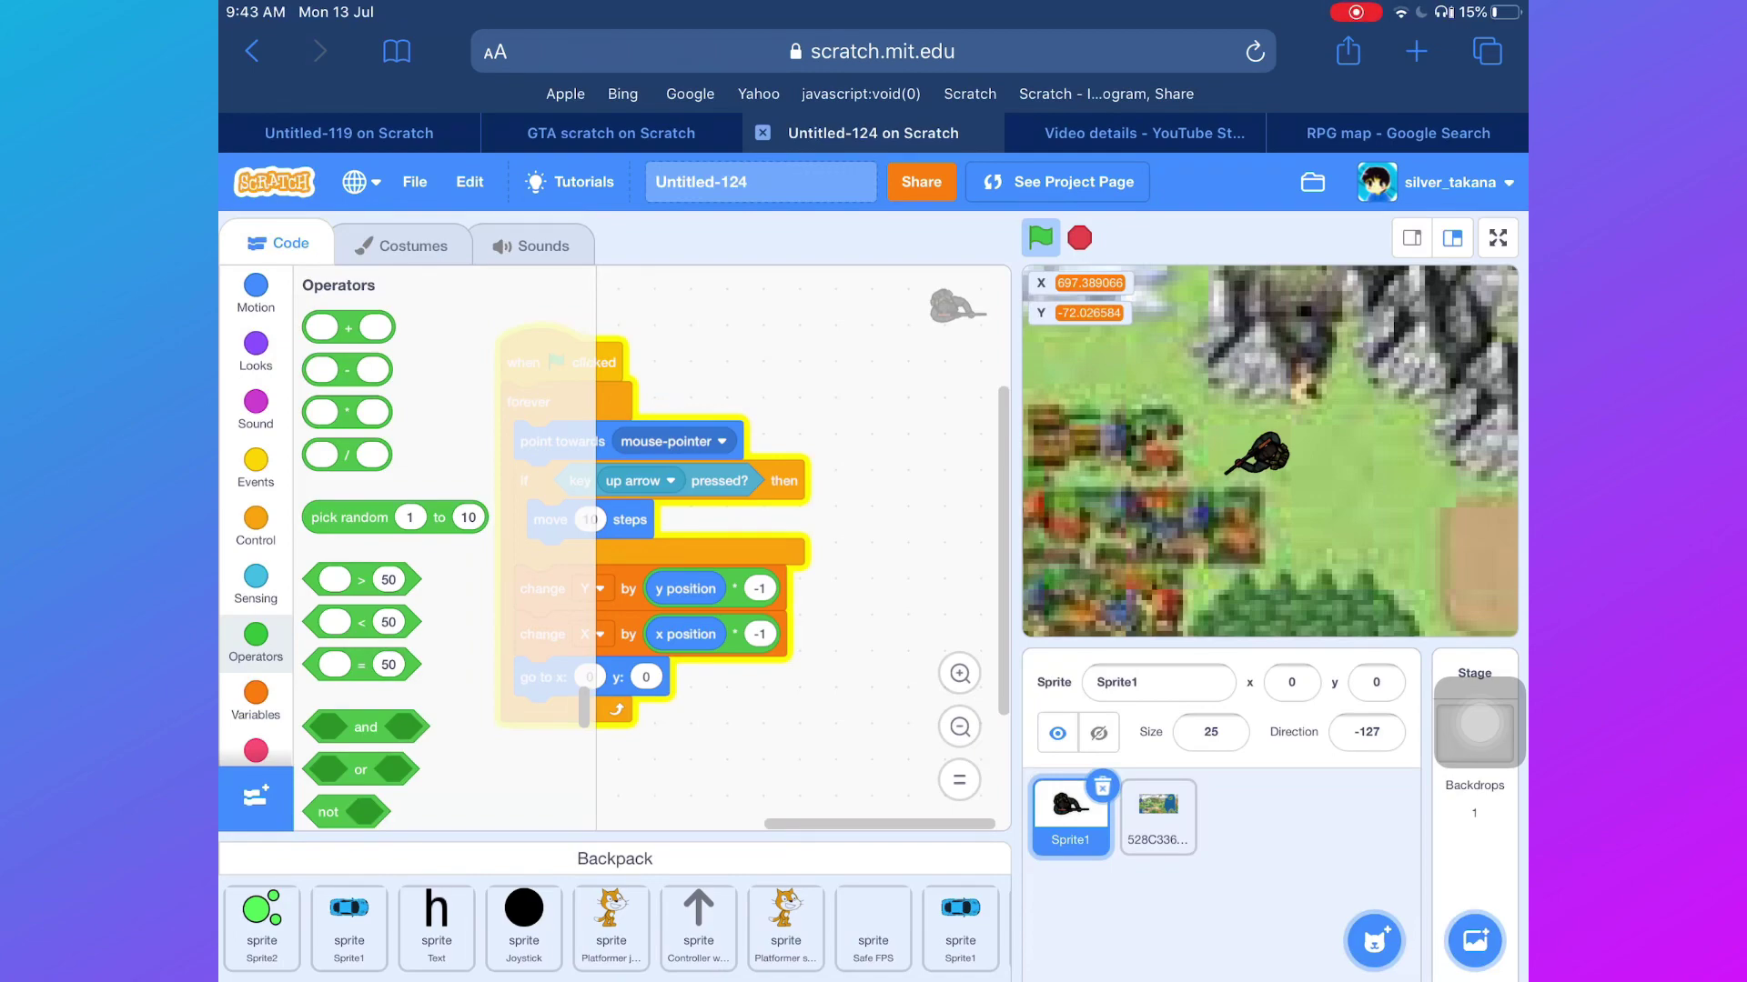
# Step: Add the Joystick sprite, and strip the soldier loop's up-arrow check and point-towards block
pyautogui.moveTo(524, 915); pyautogui.dragTo(1245, 815)
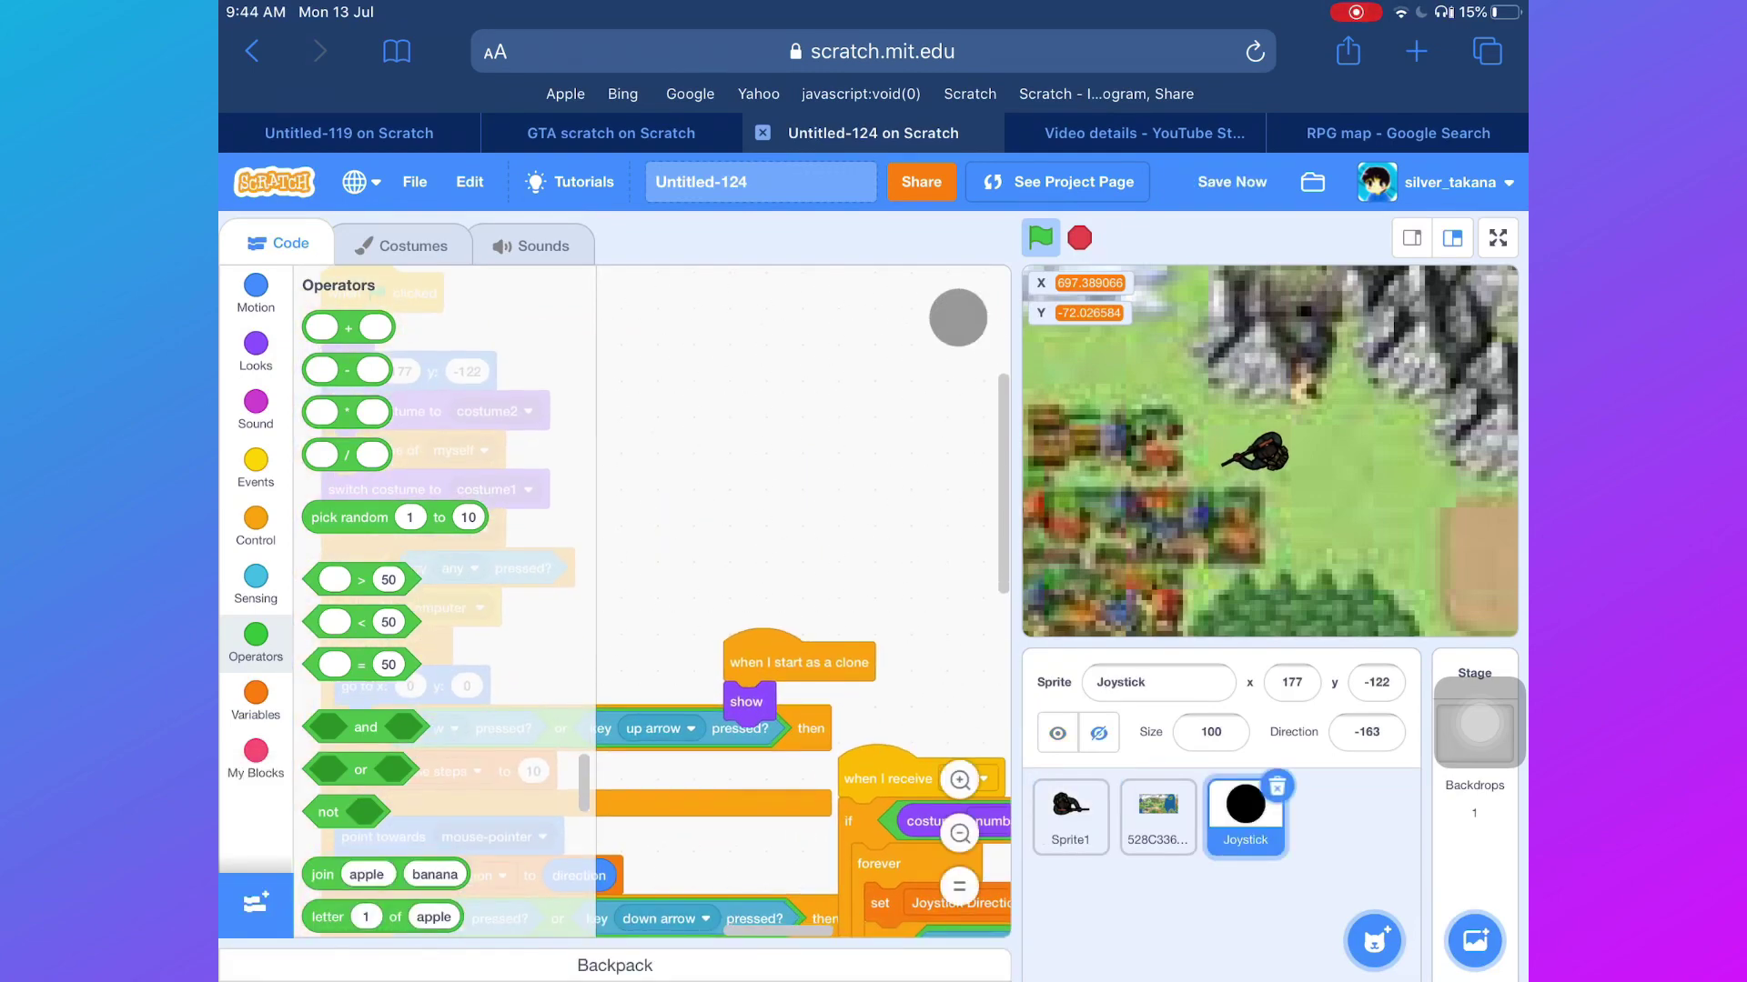
pyautogui.click(1070, 815)
pyautogui.moveTo(724, 318); pyautogui.dragTo(706, 418)
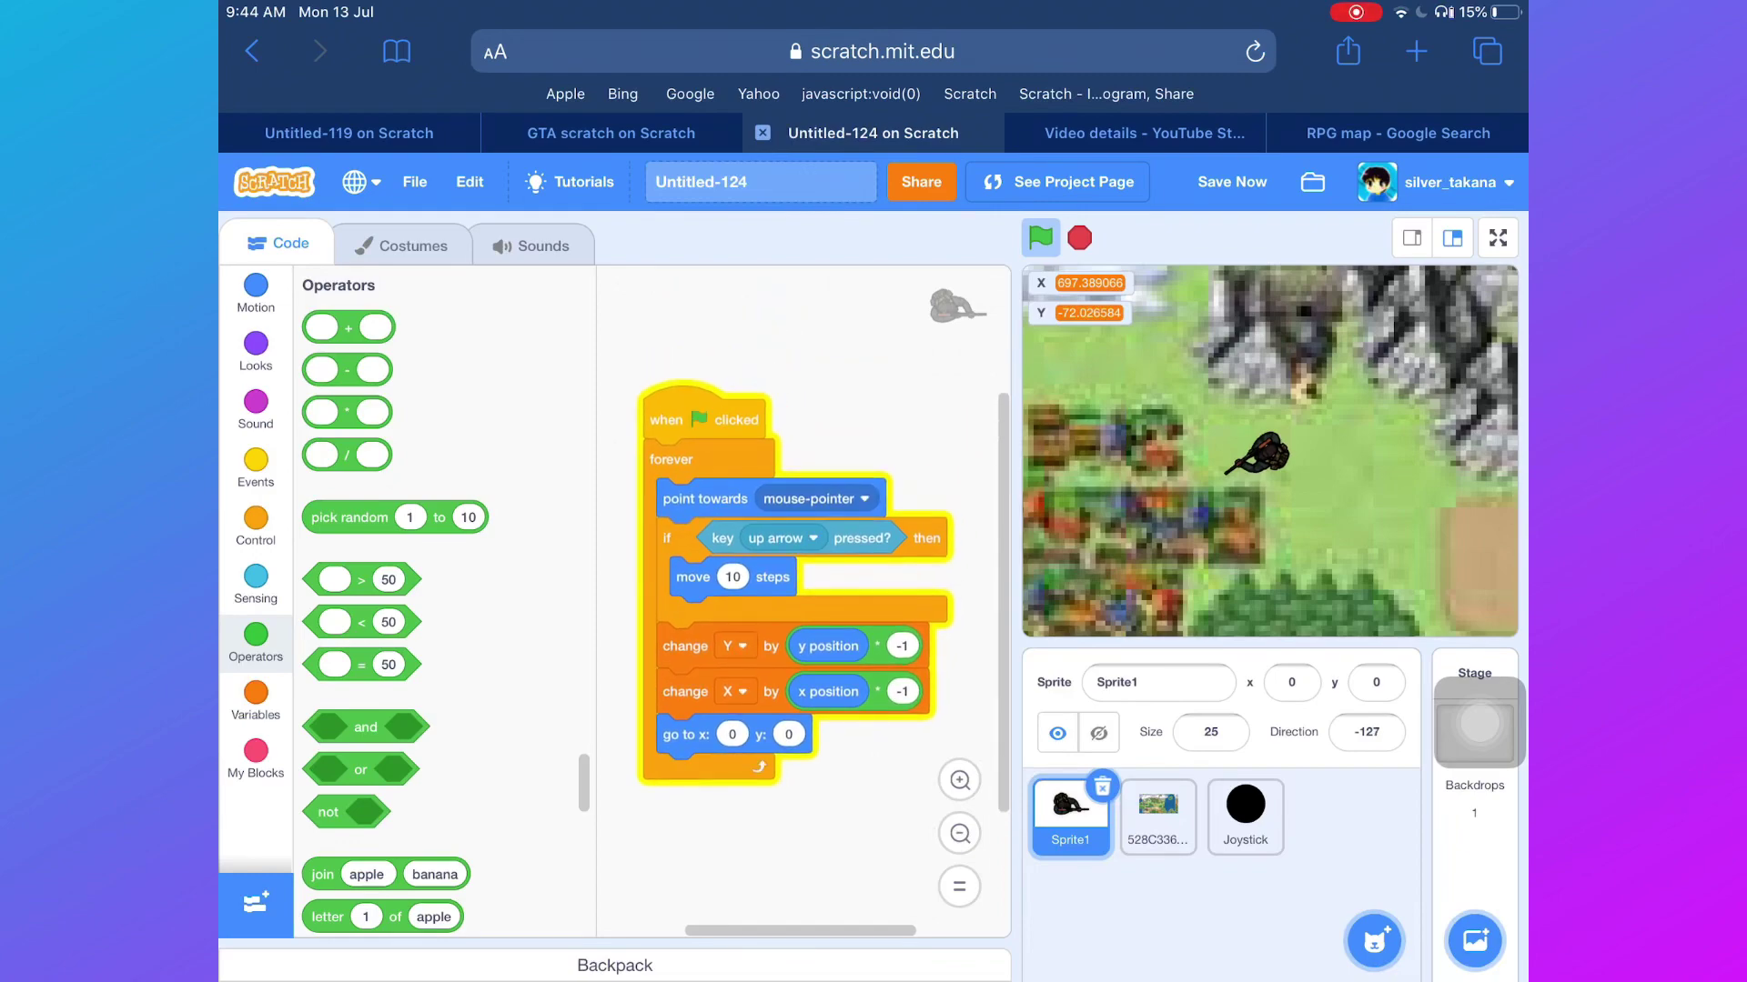
pyautogui.moveTo(704, 645); pyautogui.dragTo(731, 760)
pyautogui.moveTo(668, 538); pyautogui.dragTo(770, 584)
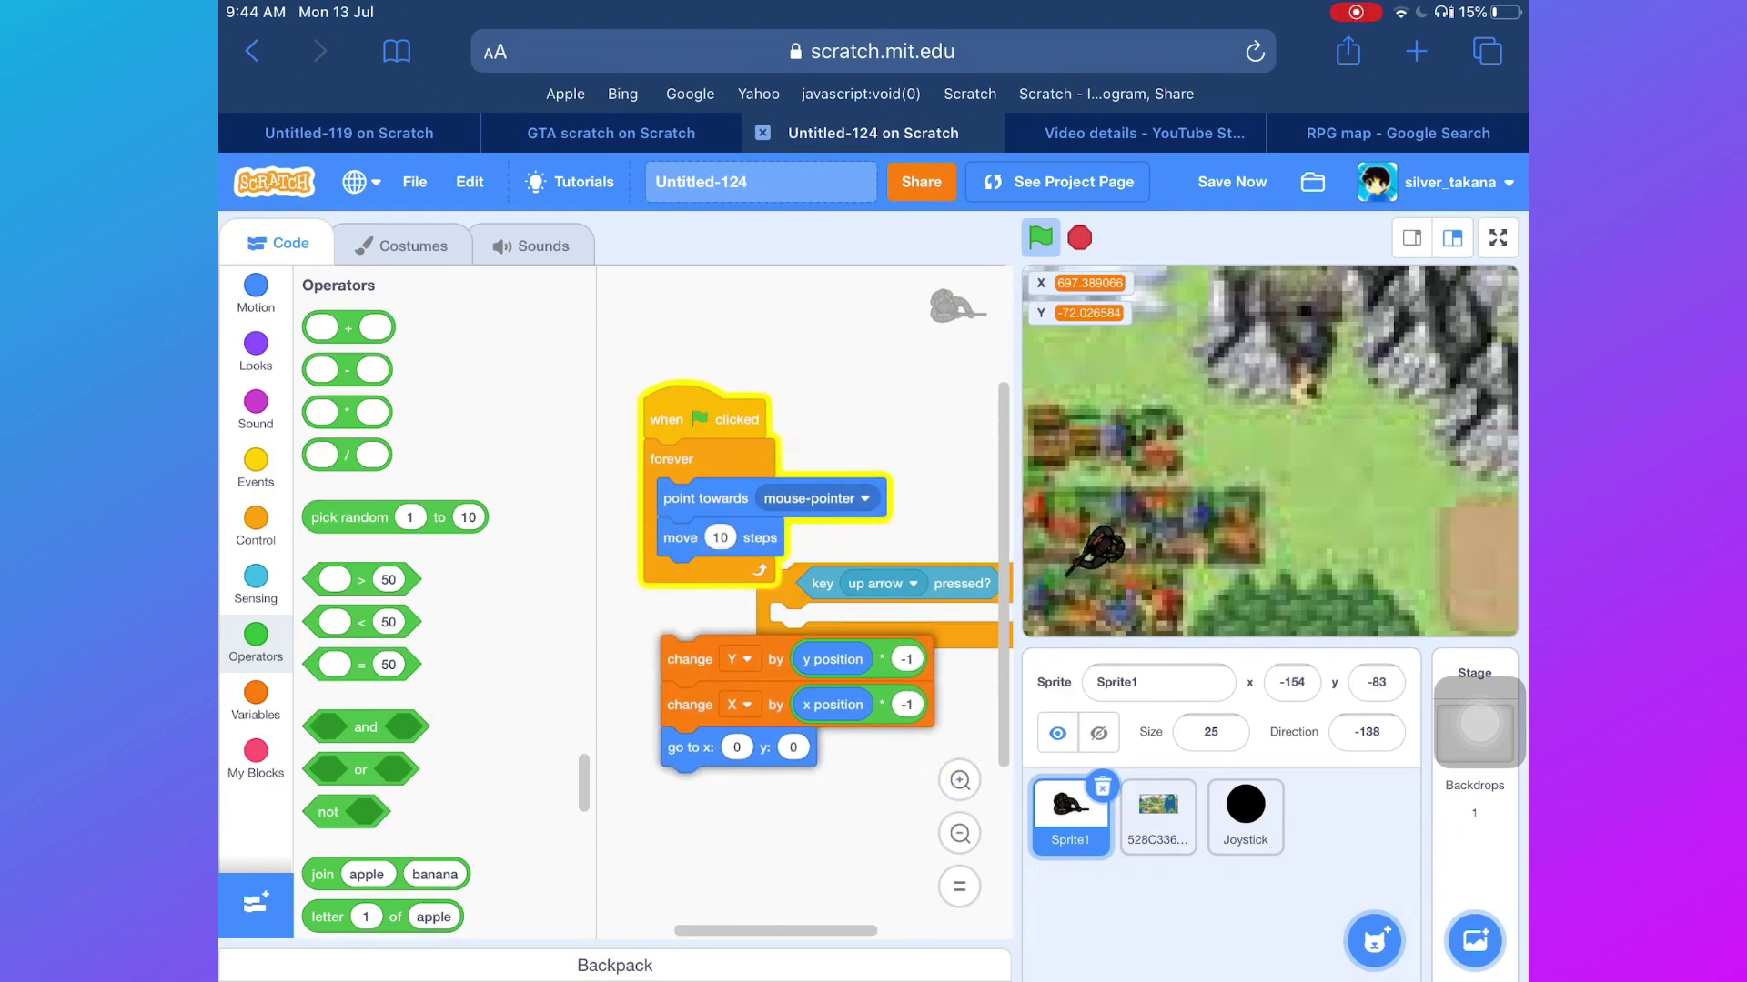
pyautogui.moveTo(713, 760); pyautogui.dragTo(682, 684)
pyautogui.moveTo(701, 538); pyautogui.dragTo(678, 639)
pyautogui.moveTo(706, 499)
pyautogui.mouseDown()
pyautogui.moveTo(711, 539)
pyautogui.moveTo(342, 512)
pyautogui.mouseUp()
# Step: Make the soldier point in direction (Joystick Direction) each loop
pyautogui.click(256, 293)
pyautogui.moveTo(341, 703); pyautogui.dragTo(669, 498)
pyautogui.click(256, 702)
pyautogui.moveTo(396, 370); pyautogui.dragTo(836, 498)
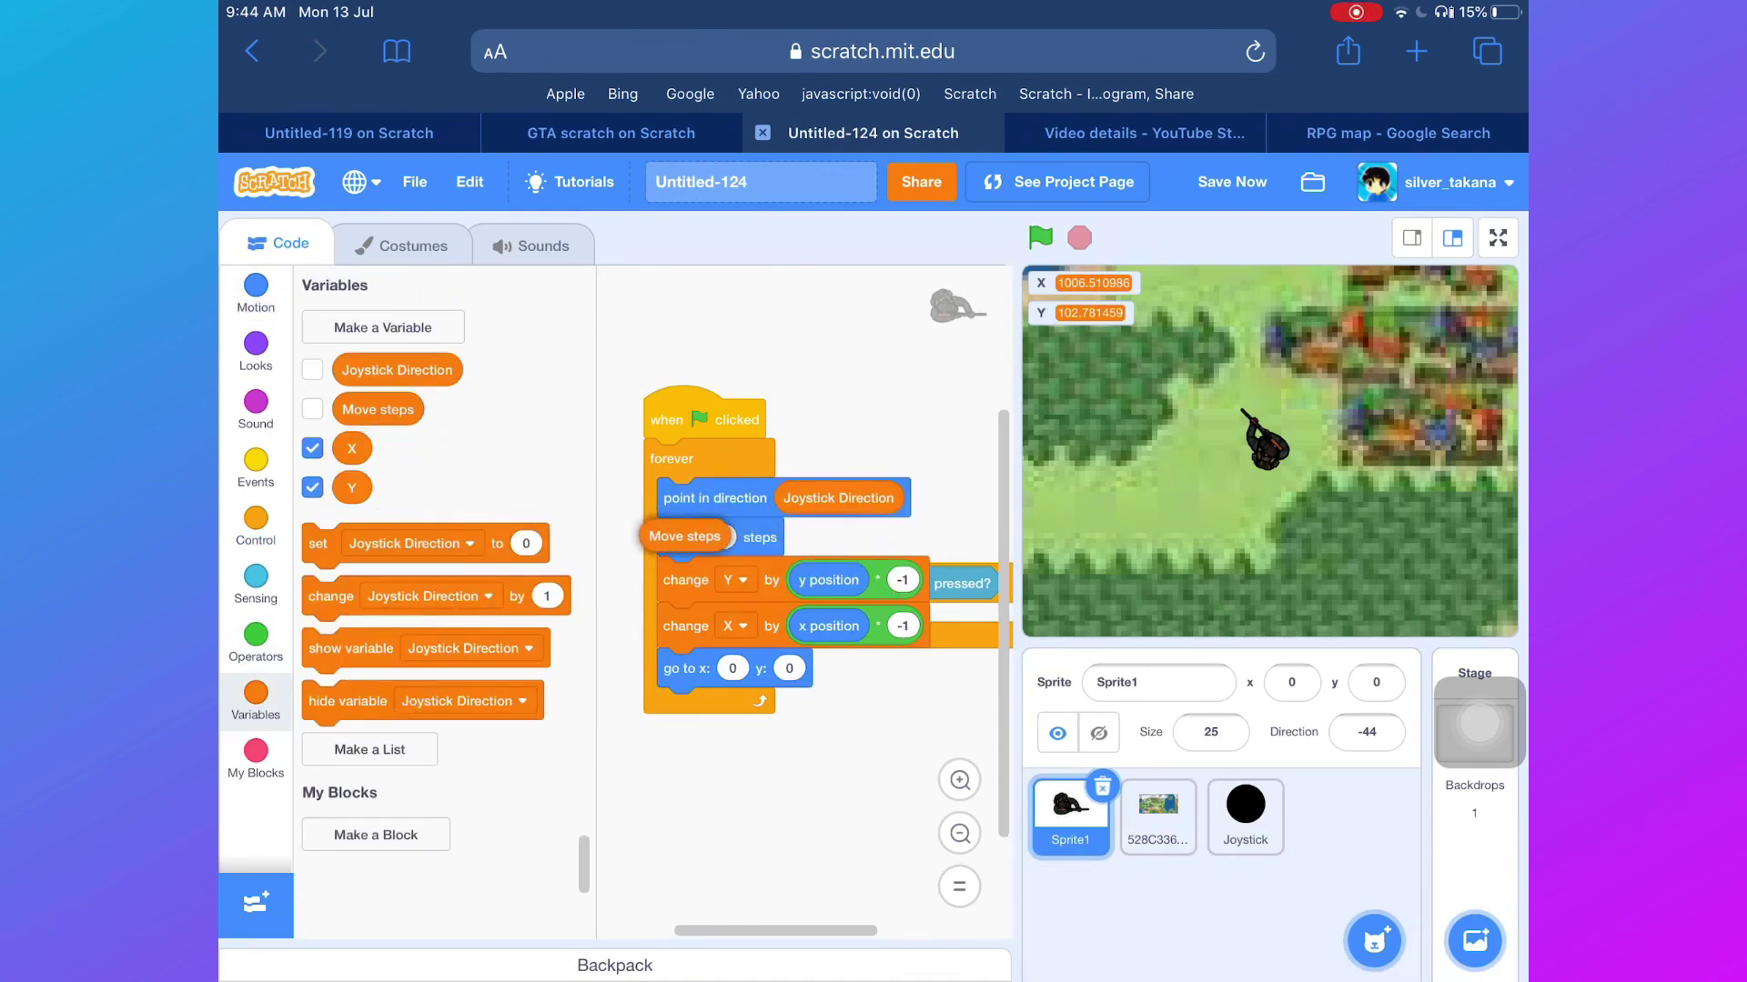
# Step: Play the joystick-steered game full screen
pyautogui.click(1496, 238)
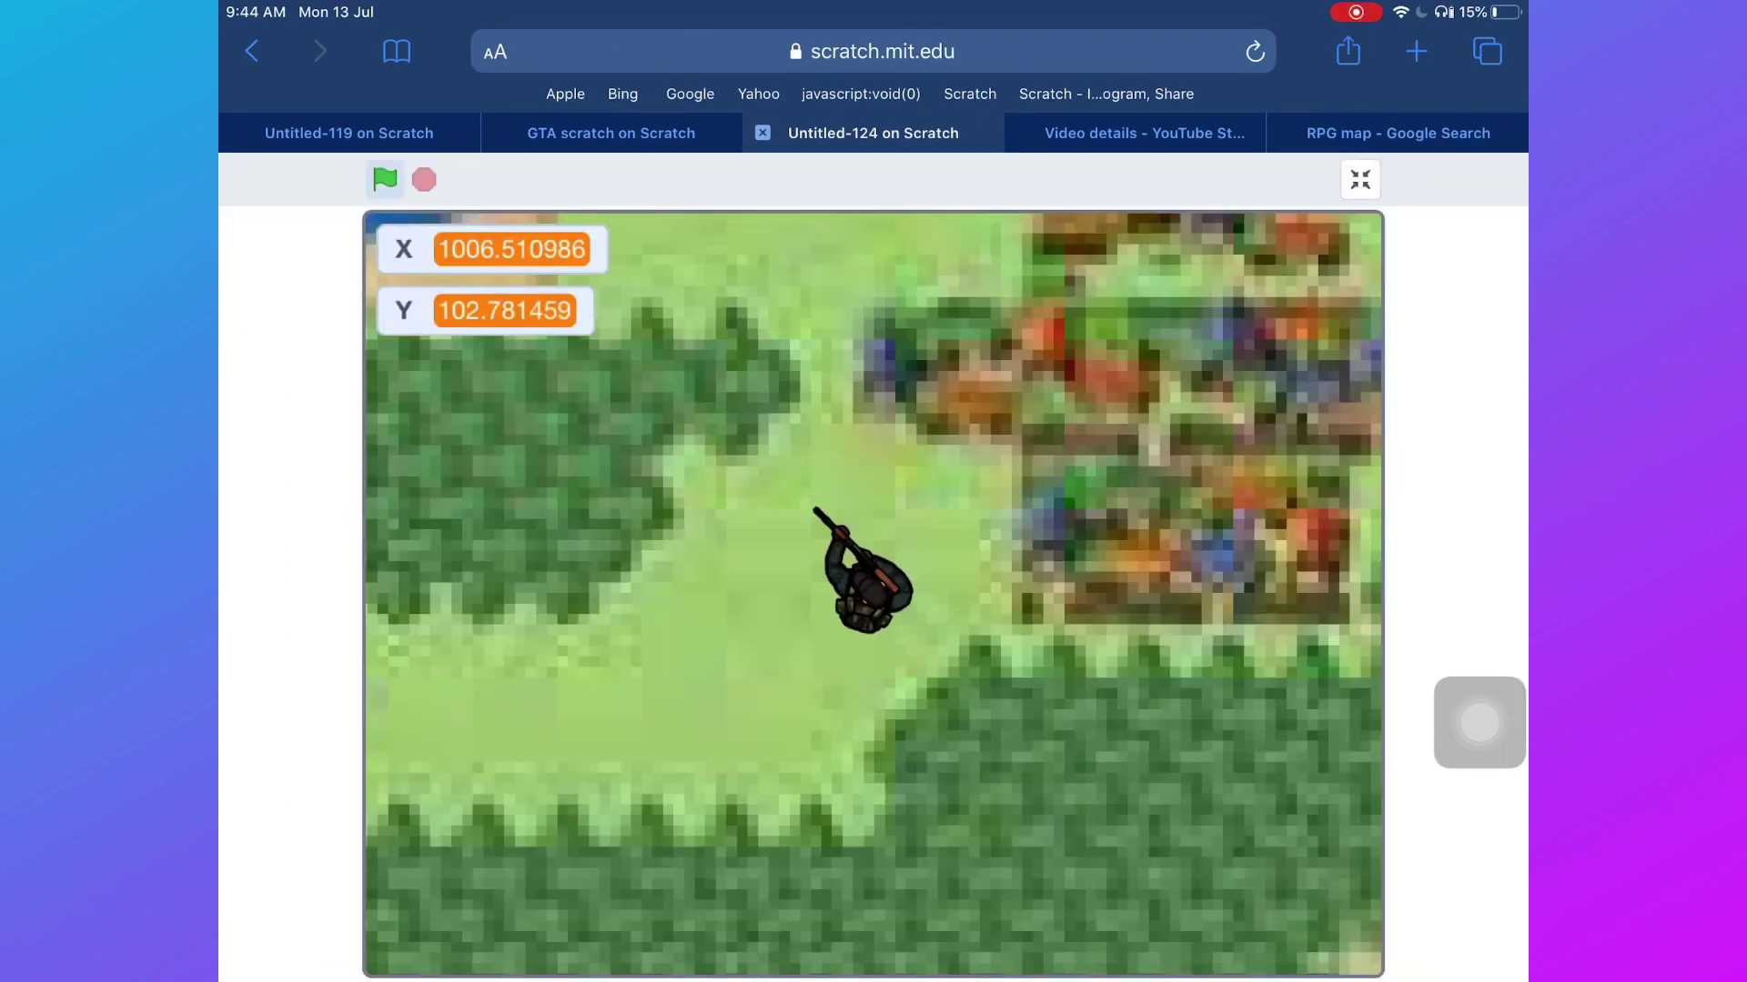